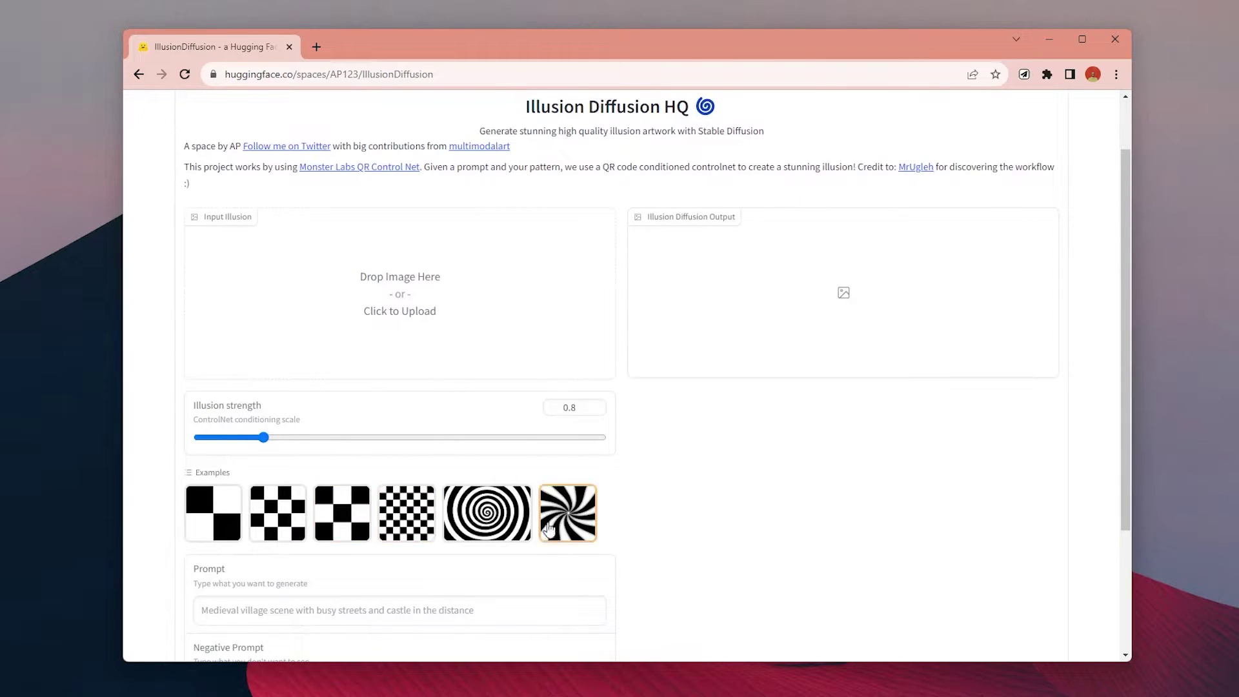
Step: Enter "medieval town" as the prompt for the swirl pattern illusion
{"action": "left_click", "coordinate": [380, 615]}
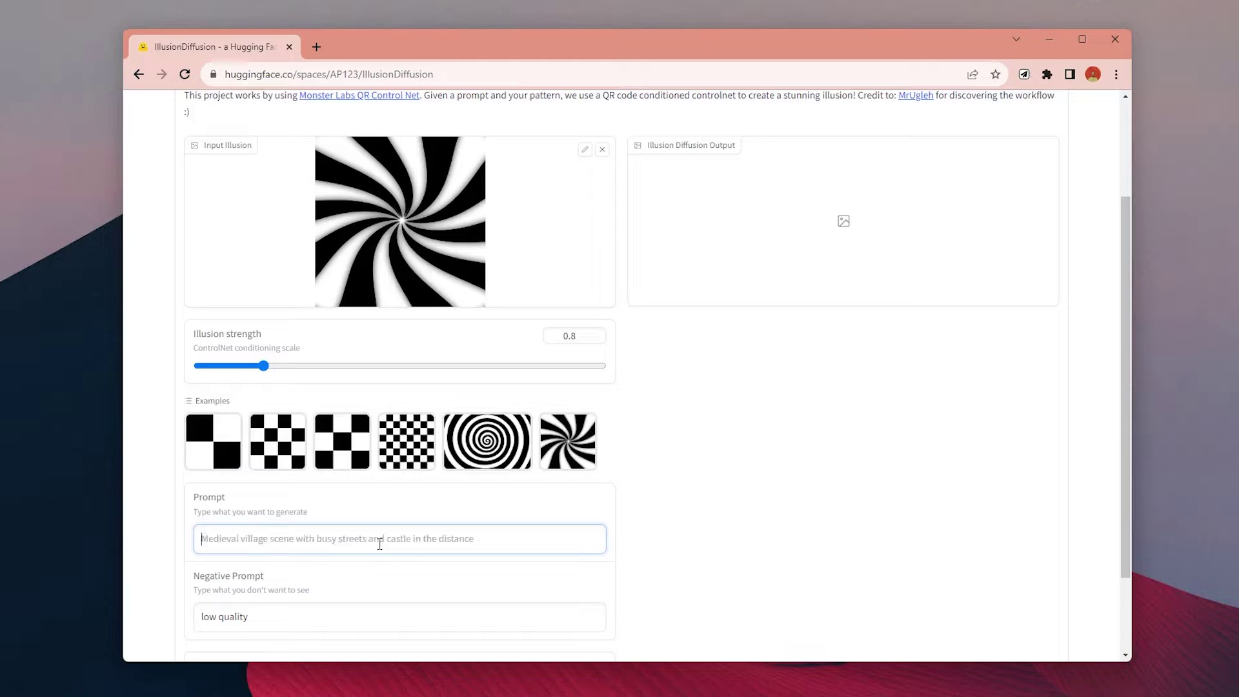
{"action": "type", "text": "medieval town"}
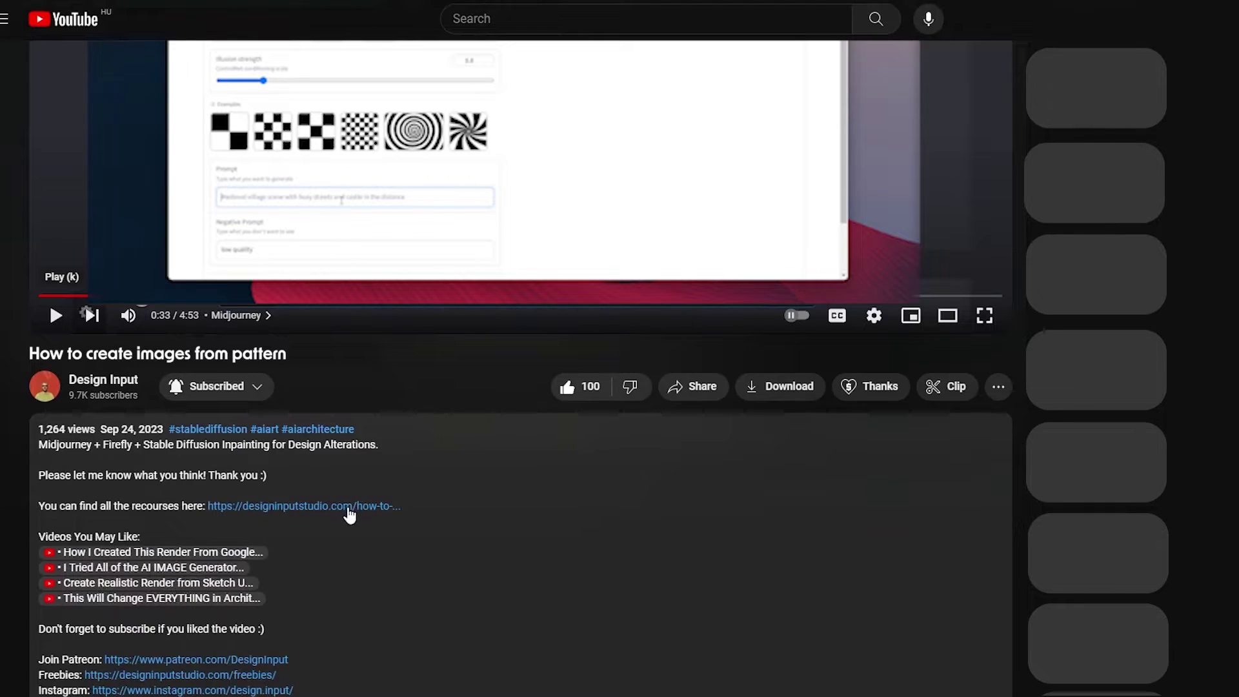
Step: Open the resources link in the YouTube video description and look over the Illusion Diffusion page
{"action": "left_click", "coordinate": [350, 512]}
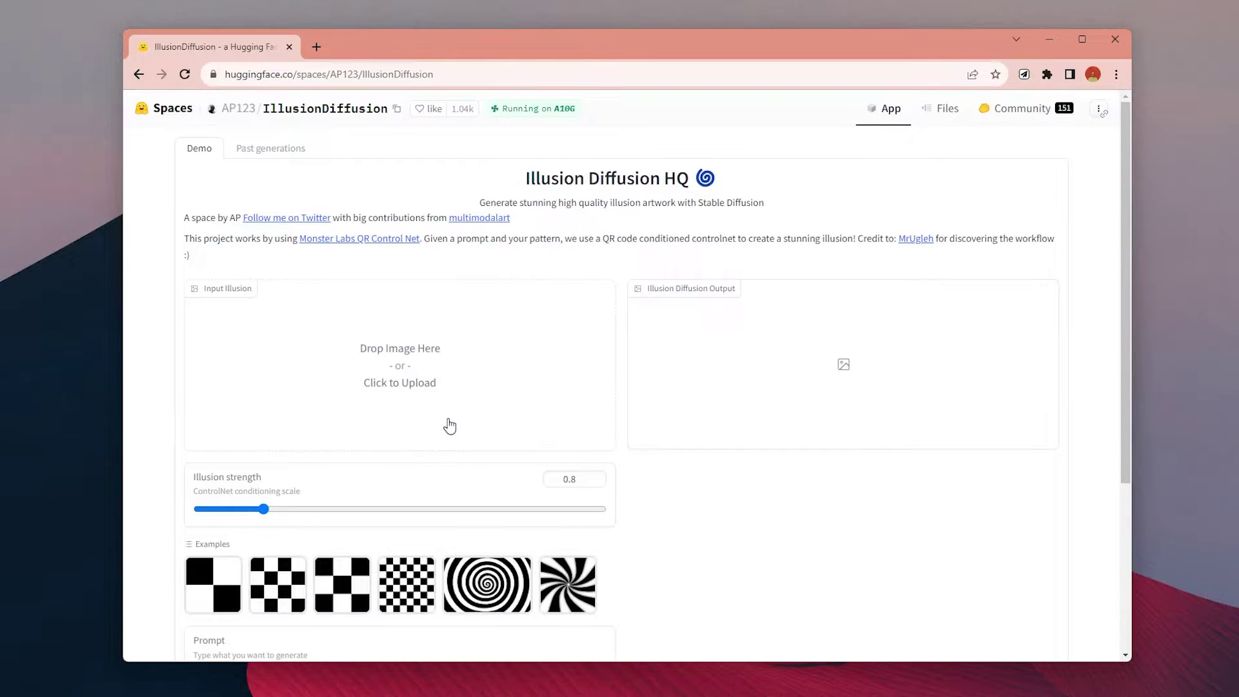
{"action": "scroll", "coordinate": [450, 426], "scroll_direction": "down", "scroll_amount": 1}
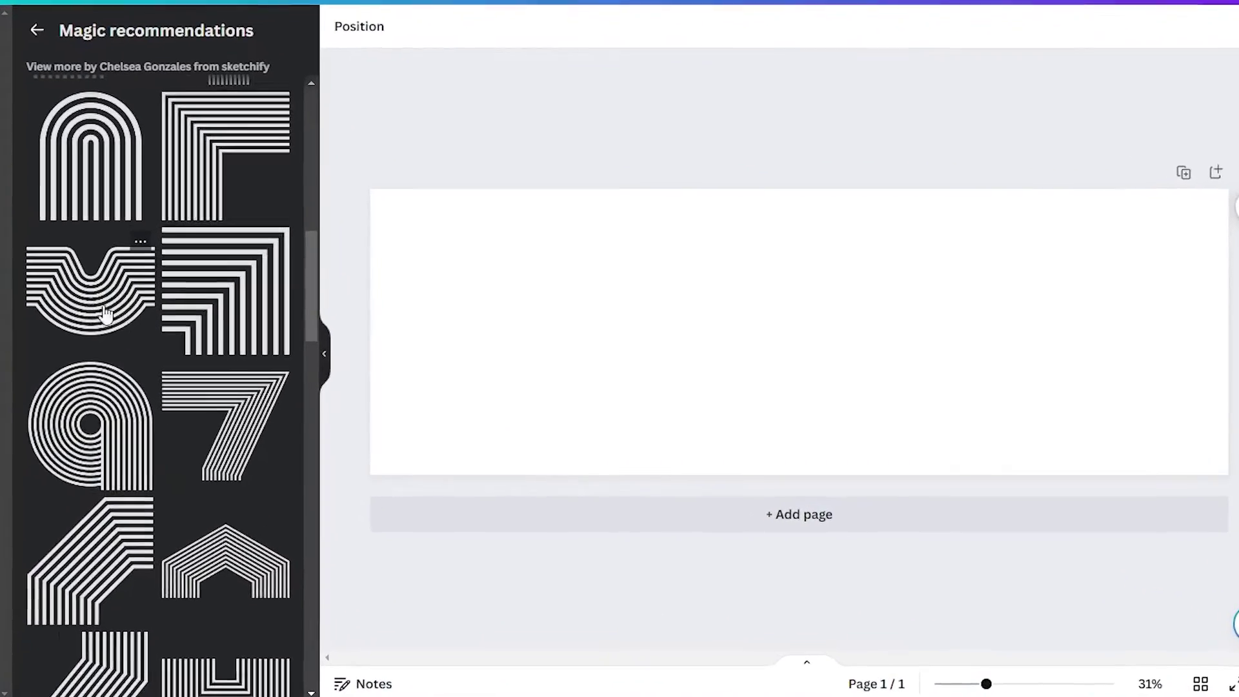
Step: In Canva, add the U-shaped striped graphic to the blank page, enlarge it and centre it
{"action": "left_click", "coordinate": [97, 297]}
{"action": "left_click_drag", "start_coordinate": [884, 389], "coordinate": [1007, 463]}
{"action": "left_click_drag", "start_coordinate": [864, 390], "coordinate": [819, 371]}
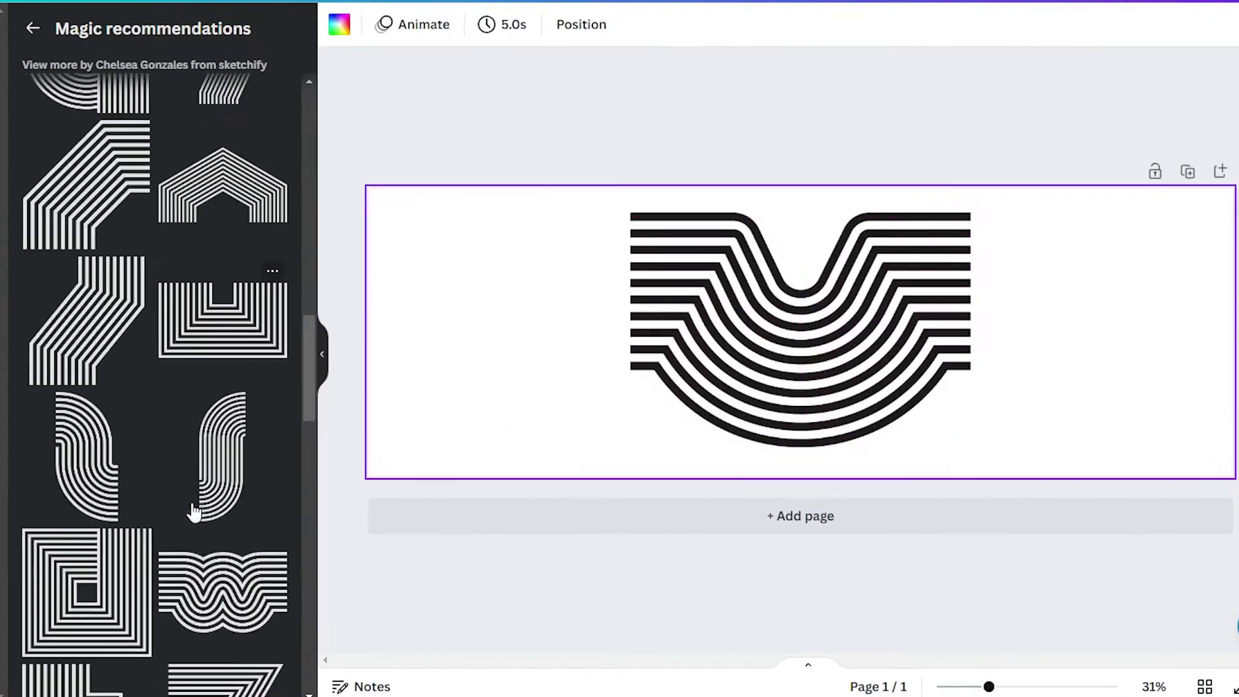
Step: Add the S-shaped striped graphic, enlarge and flip it, and join its stripes to the U-shape's right end
{"action": "left_click", "coordinate": [215, 472]}
{"action": "left_click_drag", "start_coordinate": [821, 275], "coordinate": [865, 157]}
{"action": "left_click_drag", "start_coordinate": [839, 430], "coordinate": [1040, 407]}
{"action": "left_click_drag", "start_coordinate": [1067, 365], "coordinate": [1232, 600]}
{"action": "left_click_drag", "start_coordinate": [1107, 413], "coordinate": [1051, 340]}
{"action": "left_click", "coordinate": [462, 33]}
{"action": "left_click", "coordinate": [529, 108]}
{"action": "left_click", "coordinate": [1184, 351]}
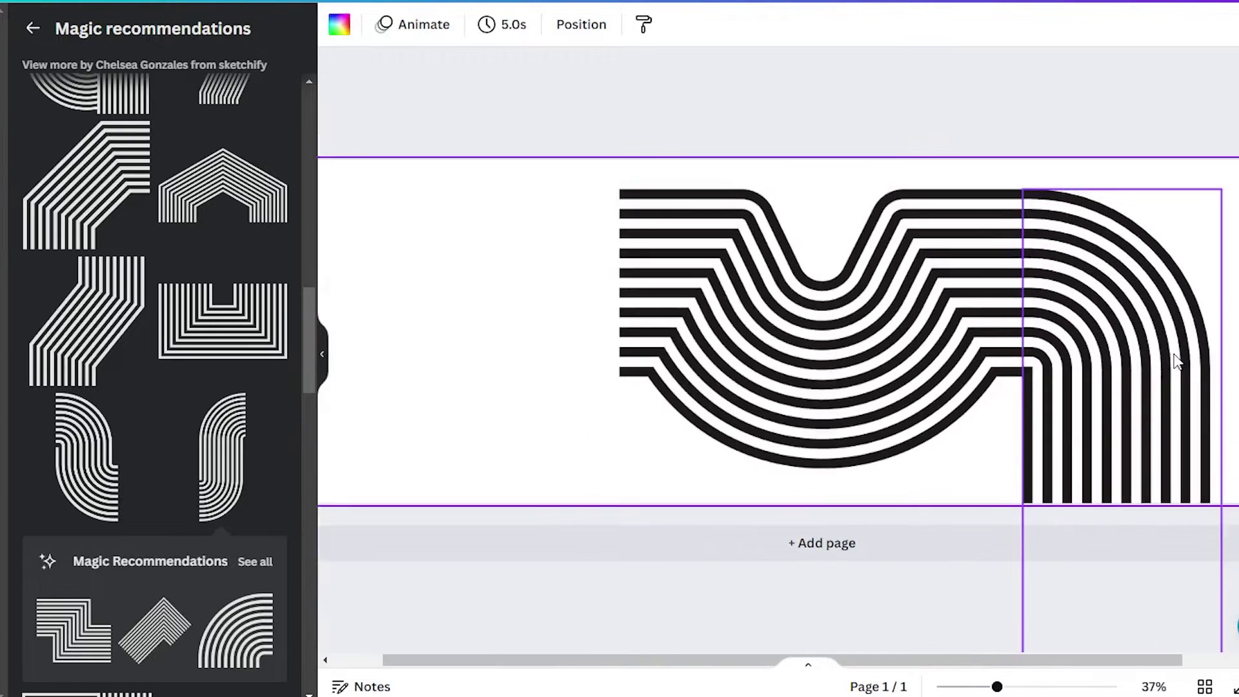
Step: Add the T-shaped striped graphic, resize it and place it beside the U-shape's left end
{"action": "scroll", "coordinate": [1175, 360], "scroll_direction": "down", "scroll_amount": 2}
{"action": "left_click", "coordinate": [550, 534]}
{"action": "scroll", "coordinate": [103, 335], "scroll_direction": "up", "scroll_amount": 8}
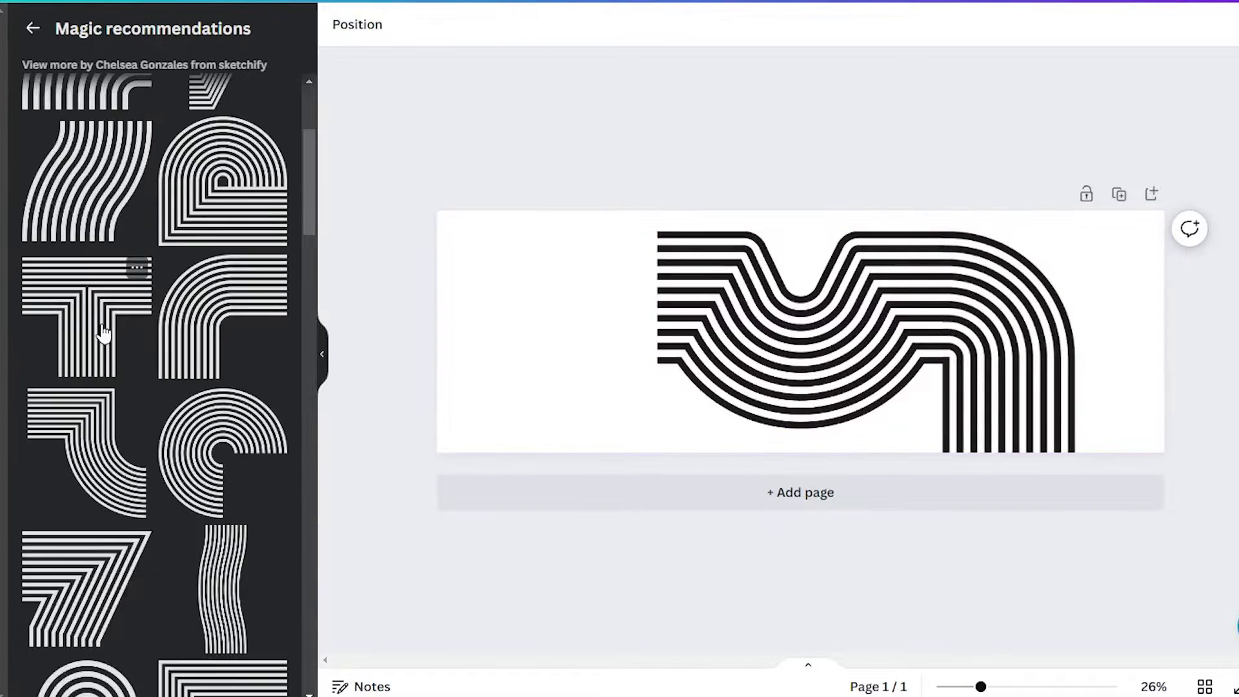
{"action": "left_click", "coordinate": [102, 335]}
{"action": "left_click_drag", "start_coordinate": [816, 346], "coordinate": [788, 531]}
{"action": "left_click_drag", "start_coordinate": [752, 438], "coordinate": [622, 412]}
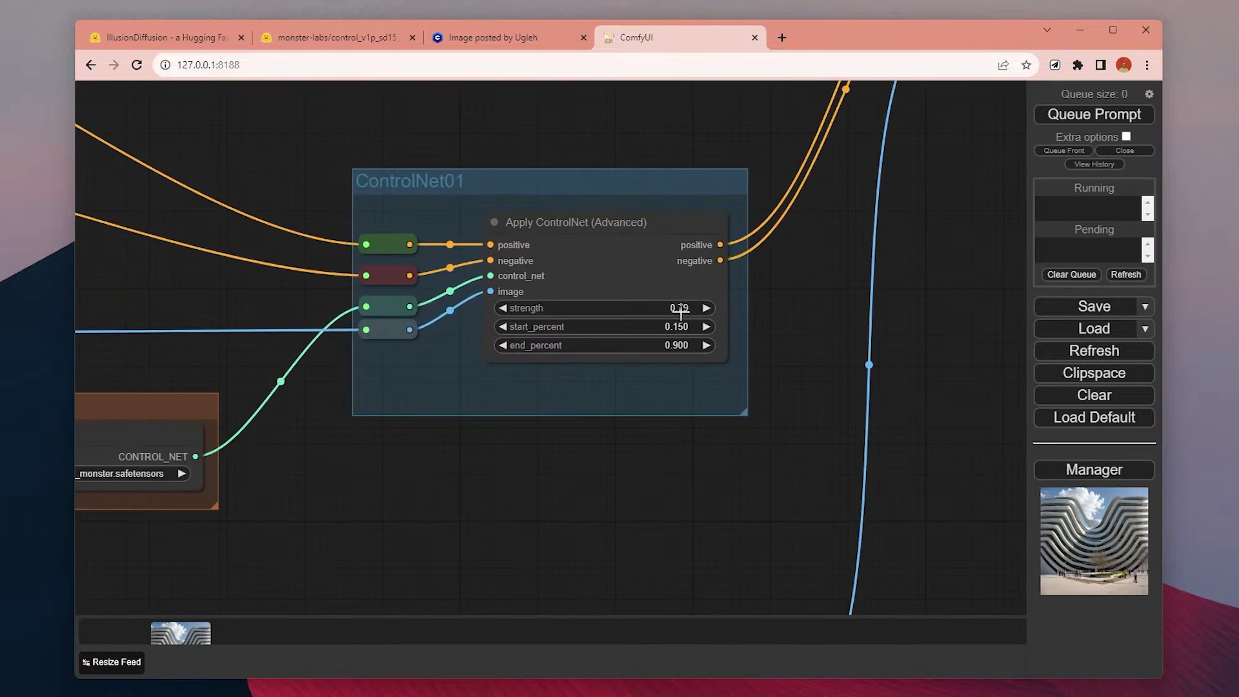
Step: In ComfyUI, review the finished workflow from the ControlNet settings through the sampler to the Ultimate SD Upscale node
{"action": "scroll", "coordinate": [681, 312], "scroll_direction": "down", "scroll_amount": 6}
{"action": "left_click_drag", "start_coordinate": [915, 243], "coordinate": [625, 328]}
{"action": "left_click_drag", "start_coordinate": [959, 437], "coordinate": [271, 388]}
{"action": "scroll", "coordinate": [739, 448], "scroll_direction": "down", "scroll_amount": 4}
{"action": "left_click_drag", "start_coordinate": [972, 194], "coordinate": [570, 203]}
{"action": "scroll", "coordinate": [617, 213], "scroll_direction": "up", "scroll_amount": 7}
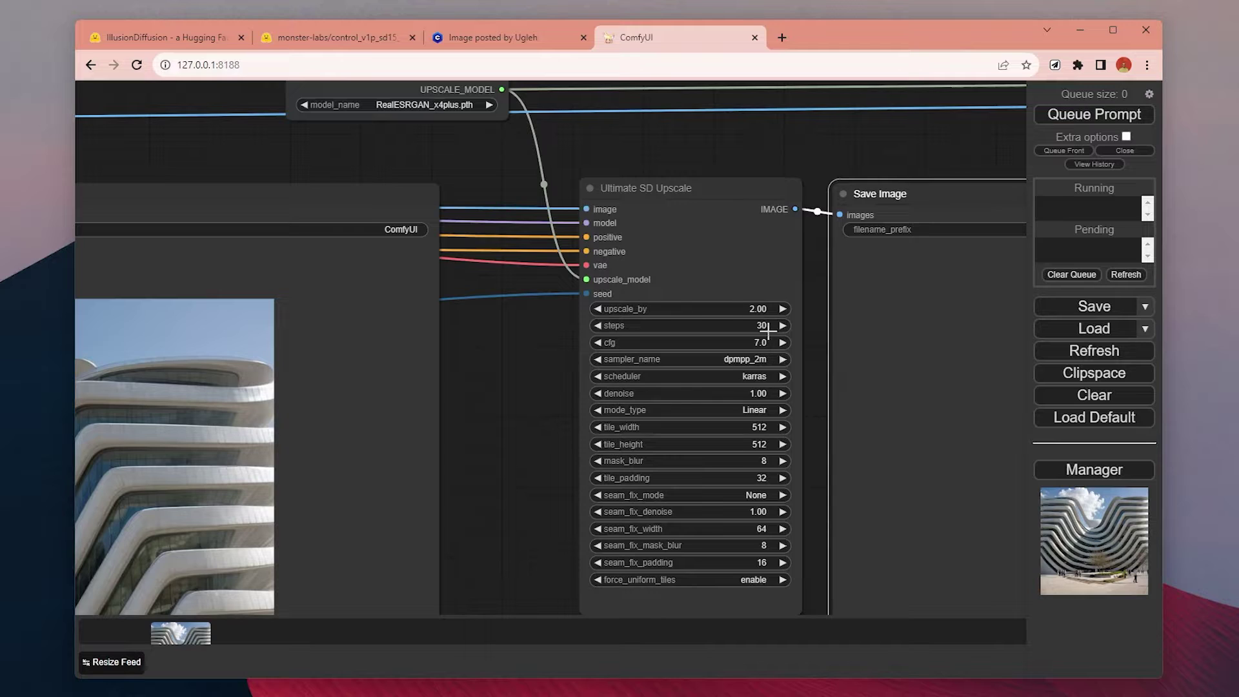
{"action": "scroll", "coordinate": [767, 330], "scroll_direction": "down", "scroll_amount": 2}
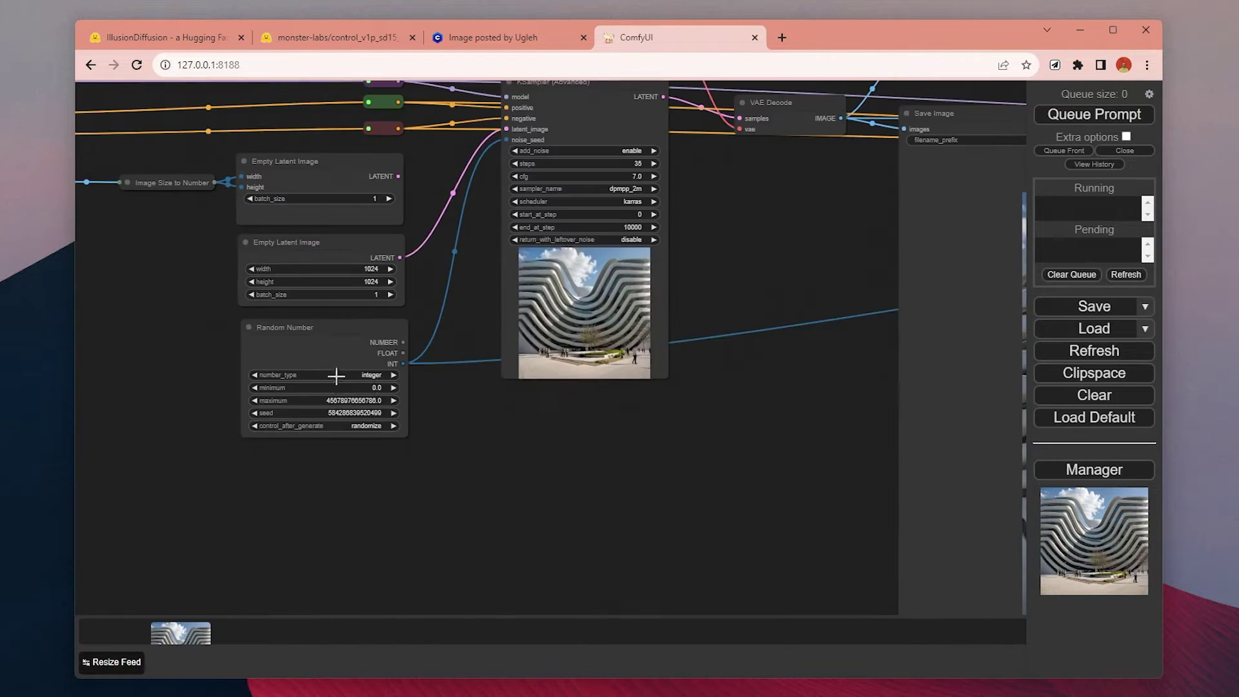
Step: Queue the prompt and inspect the KSampler preview while the image generates
{"action": "scroll", "coordinate": [335, 376], "scroll_direction": "down", "scroll_amount": 4}
{"action": "left_click", "coordinate": [1093, 114]}
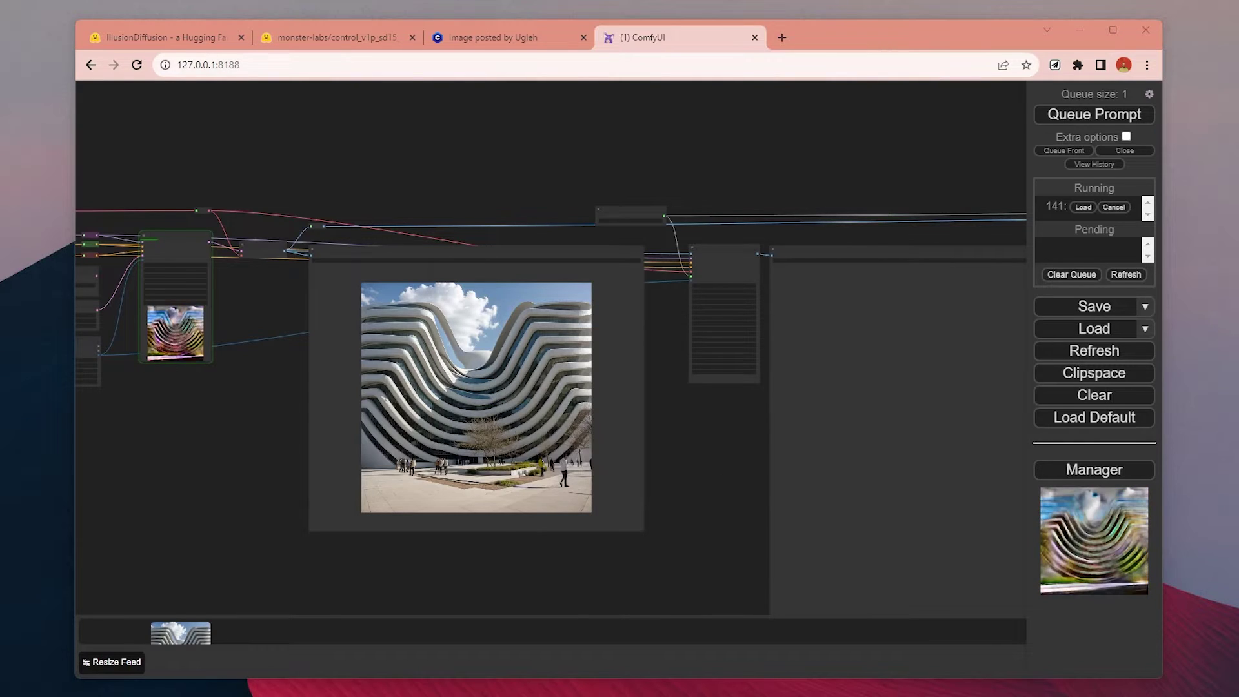
{"action": "left_click_drag", "start_coordinate": [225, 368], "coordinate": [596, 430]}
{"action": "scroll", "coordinate": [597, 429], "scroll_direction": "up", "scroll_amount": 12}
{"action": "scroll", "coordinate": [613, 531], "scroll_direction": "down", "scroll_amount": 11}
{"action": "left_click_drag", "start_coordinate": [613, 530], "coordinate": [424, 413]}
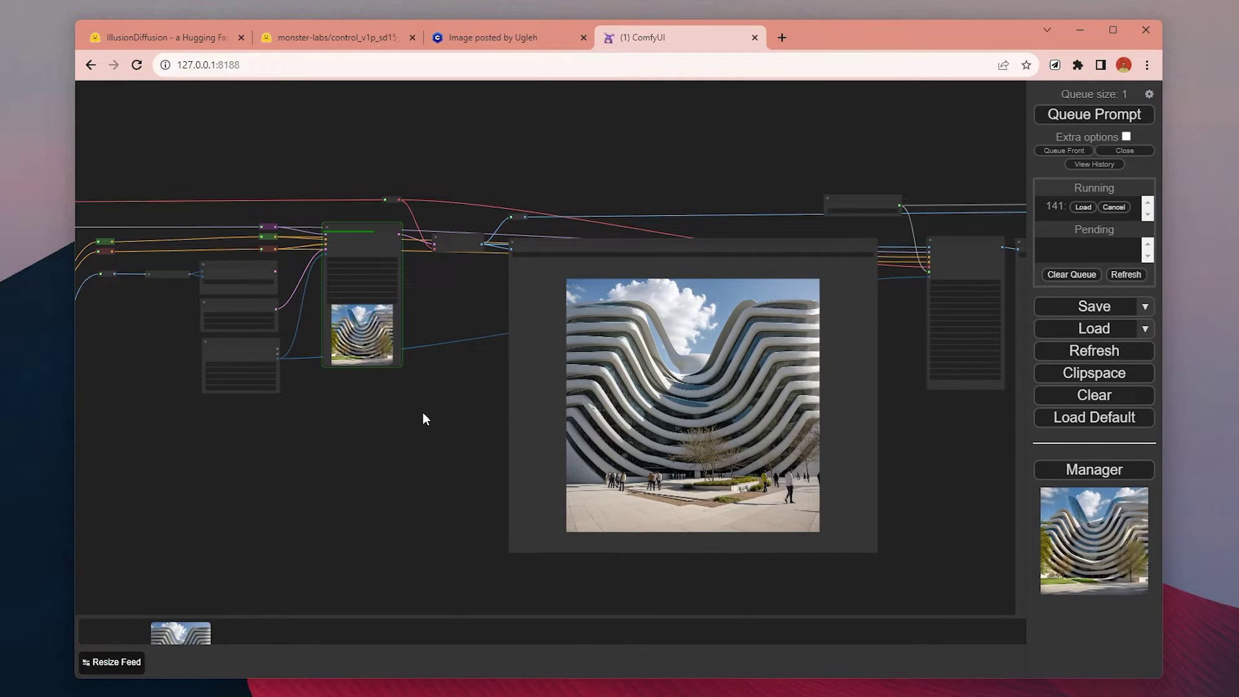
{"action": "scroll", "coordinate": [304, 319], "scroll_direction": "up", "scroll_amount": 10}
{"action": "scroll", "coordinate": [768, 348], "scroll_direction": "down", "scroll_amount": 2}
{"action": "scroll", "coordinate": [768, 354], "scroll_direction": "down", "scroll_amount": 5}
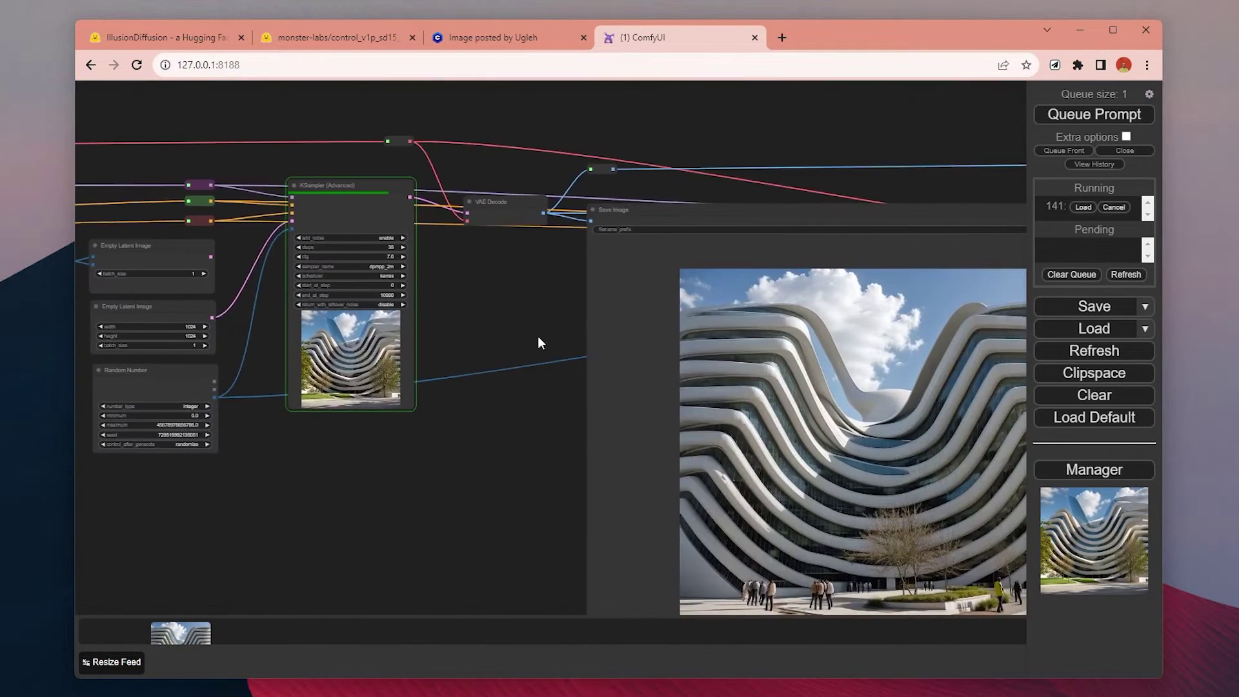
Step: In File Explorer, open ComfyUI_windows_portable inside the SD folder's ComfyUI_windows_portable_nvidia_cu118_or_cpu folder
{"action": "right_click", "coordinate": [298, 484]}
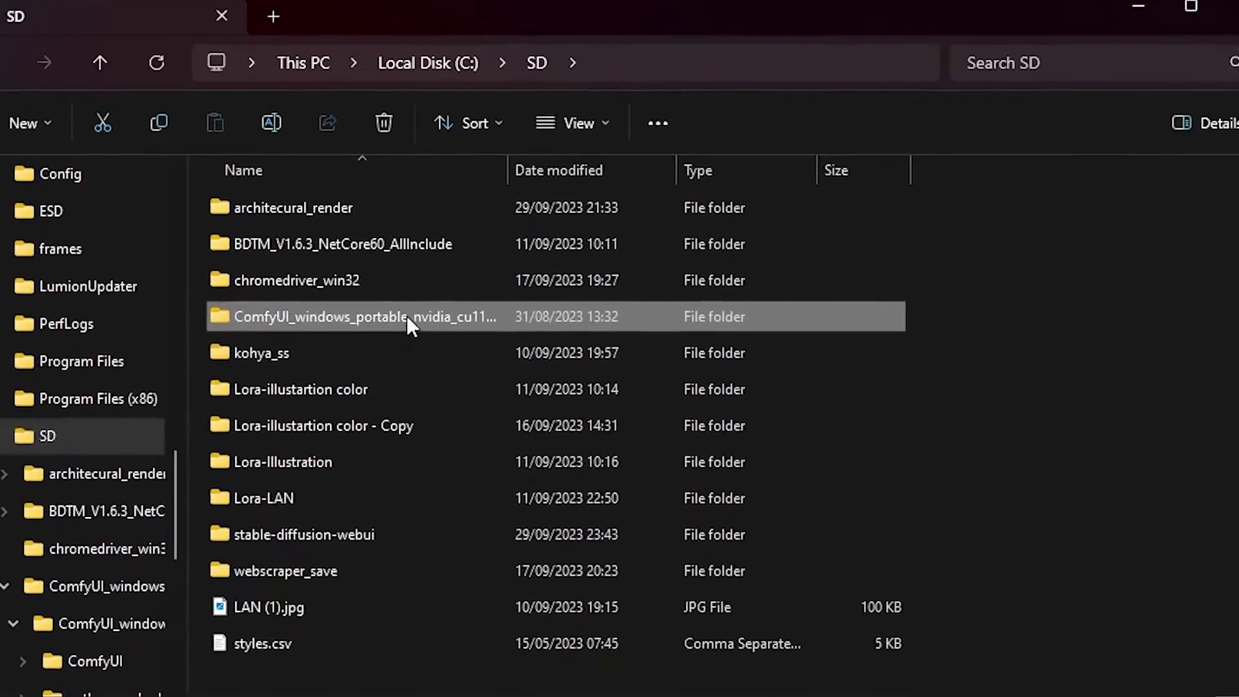
{"action": "double_click", "coordinate": [408, 316]}
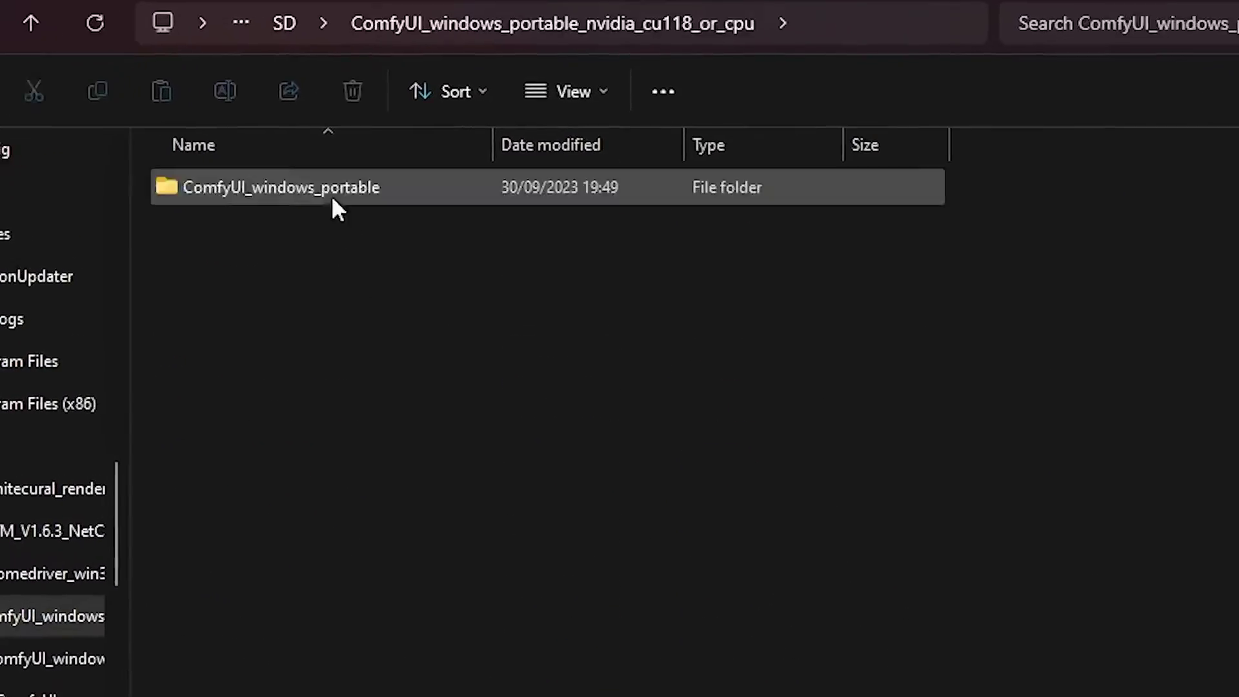
{"action": "double_click", "coordinate": [331, 192]}
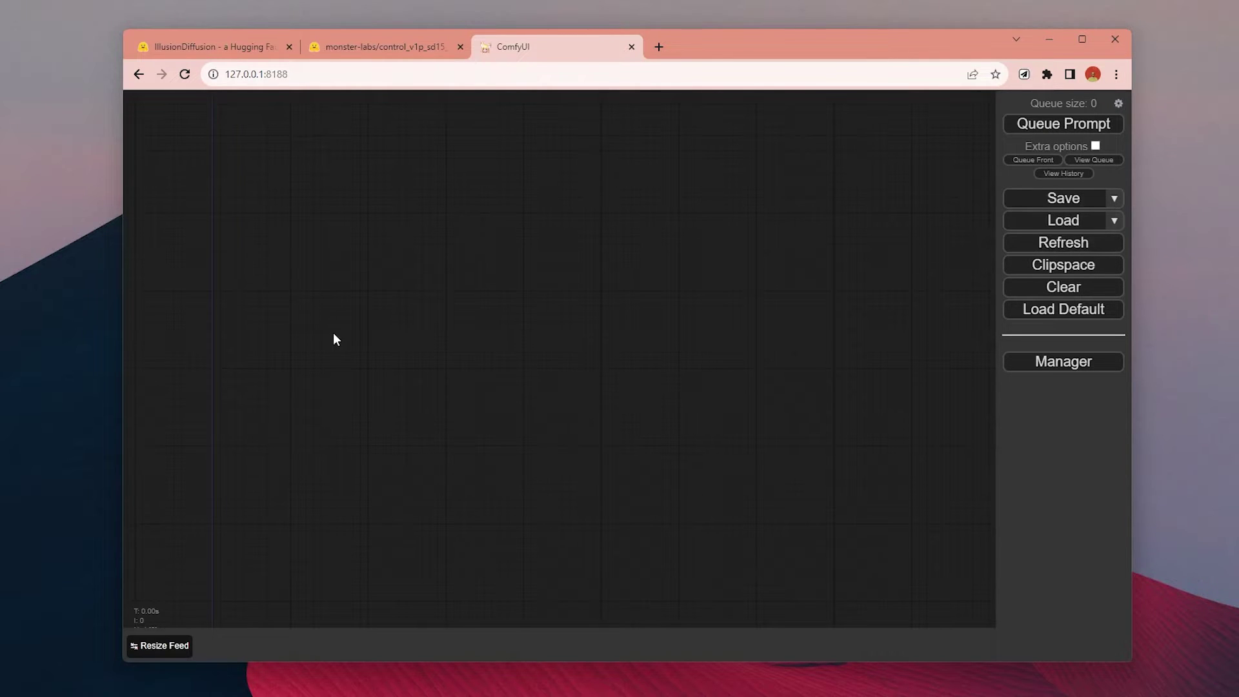
Step: Add a Load Checkpoint node to the empty ComfyUI canvas and choose realisticVisionV51_v51VAE.safetensors as its checkpoint
{"action": "double_click", "coordinate": [398, 315]}
{"action": "type", "text": "check"}
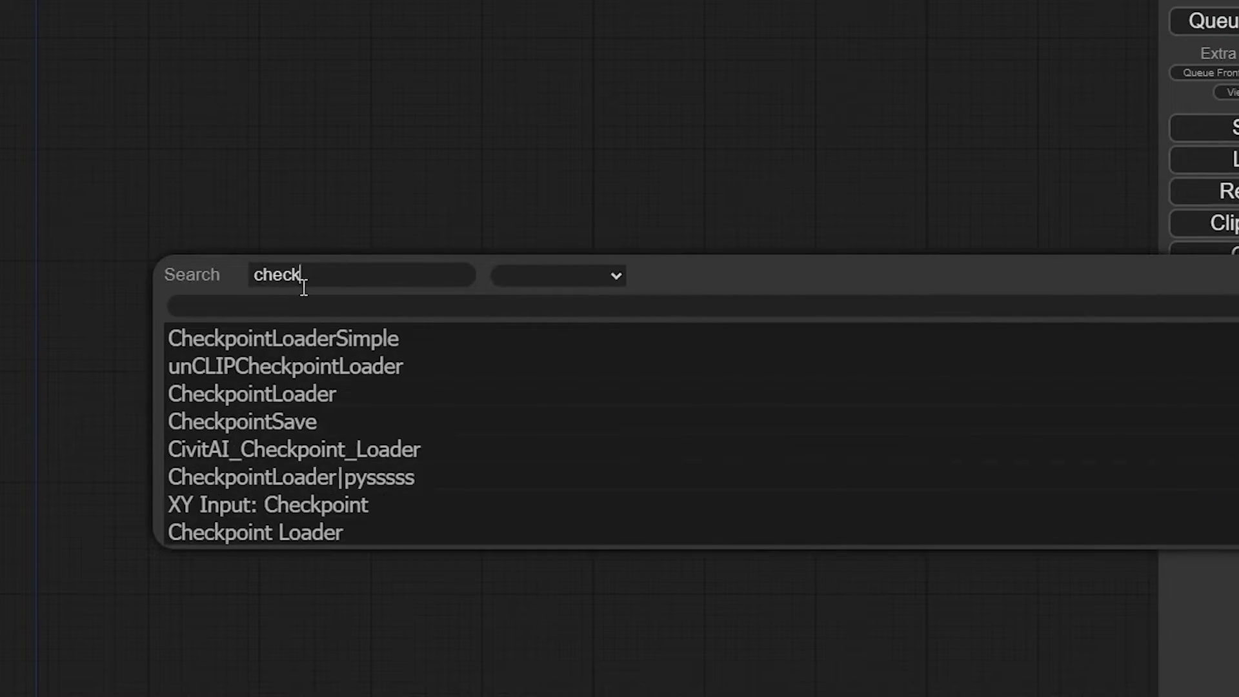
{"action": "key", "text": "Down"}
{"action": "key", "text": "Return"}
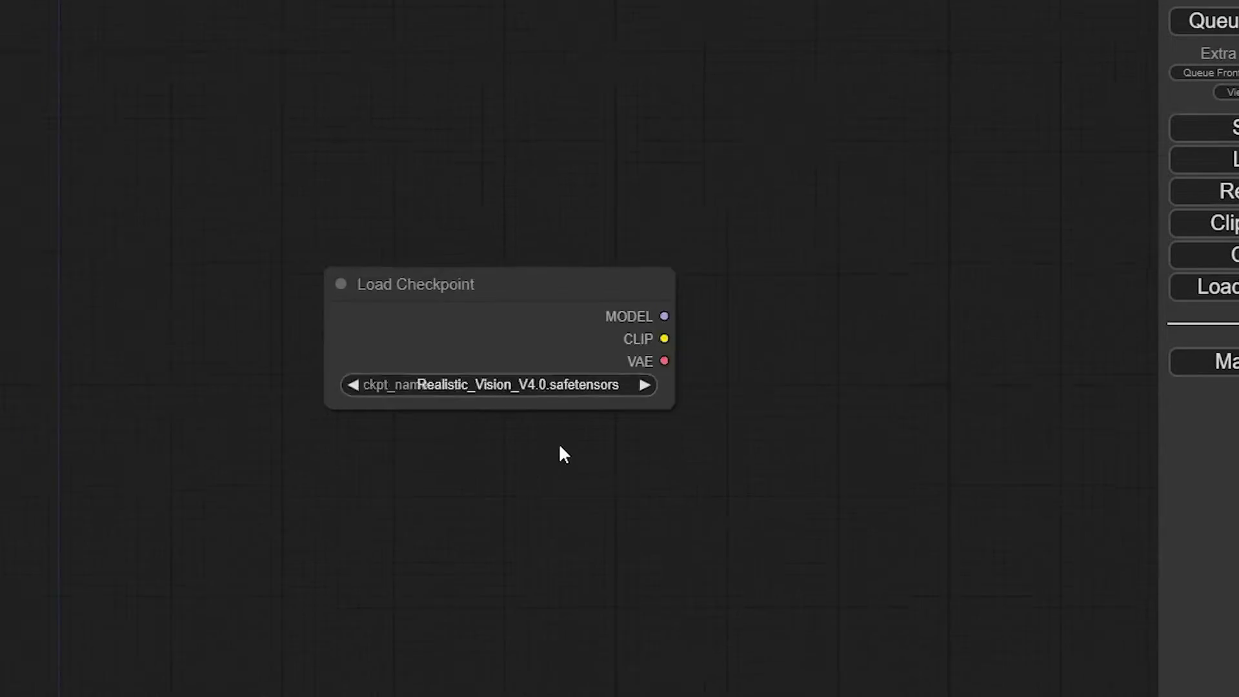
{"action": "left_click", "coordinate": [395, 353]}
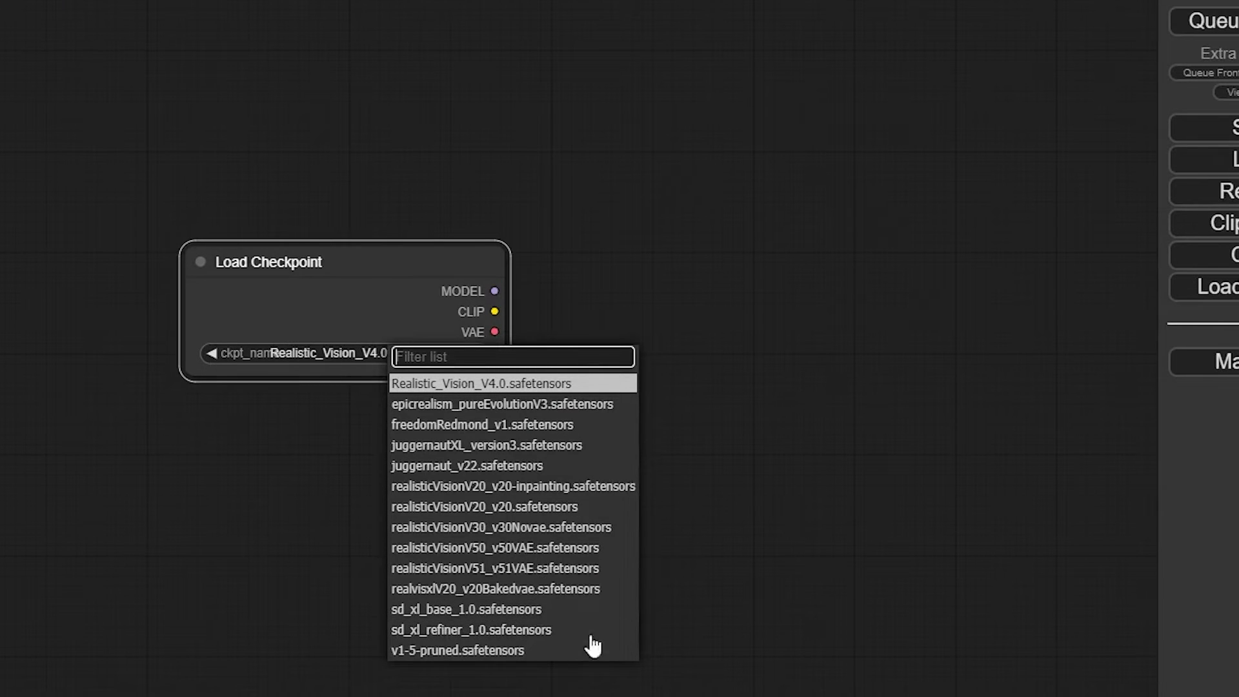
{"action": "left_click", "coordinate": [584, 569]}
Step: Add a CLIP Text Encode (Prompt) node beside the checkpoint loader and connect the loader's CLIP output to it
{"action": "double_click", "coordinate": [565, 328]}
{"action": "type", "text": "clip"}
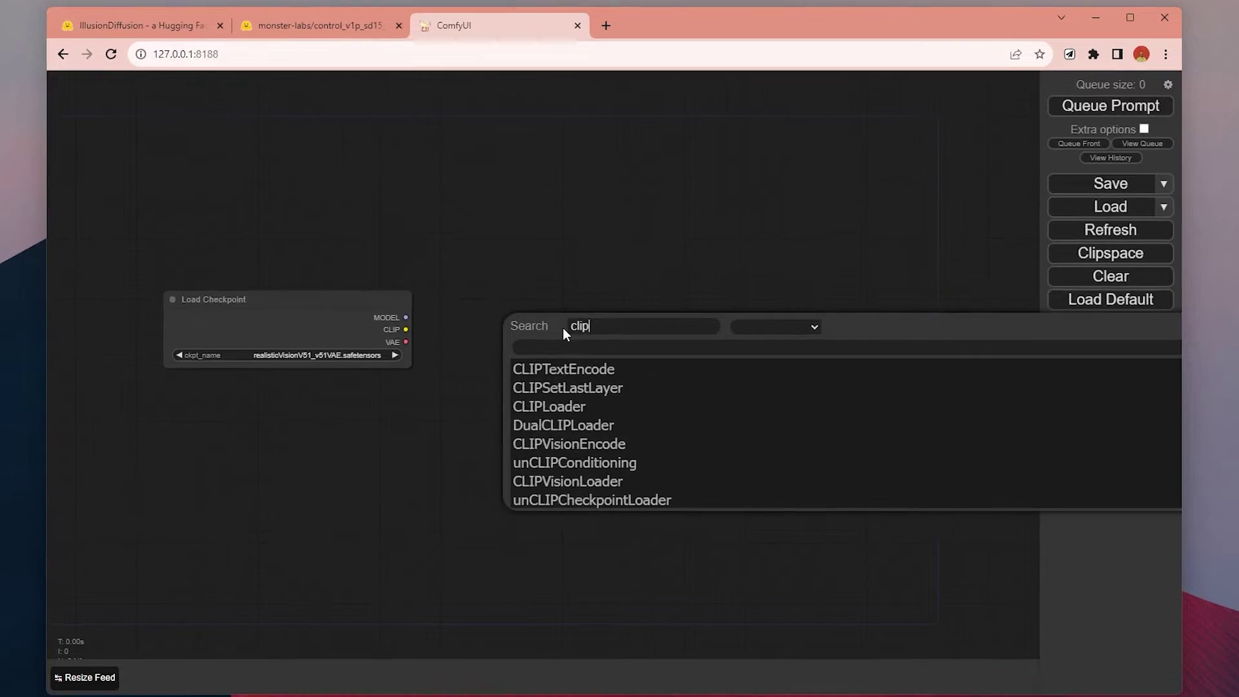
{"action": "key", "text": "Return"}
{"action": "left_click_drag", "start_coordinate": [622, 321], "coordinate": [587, 233]}
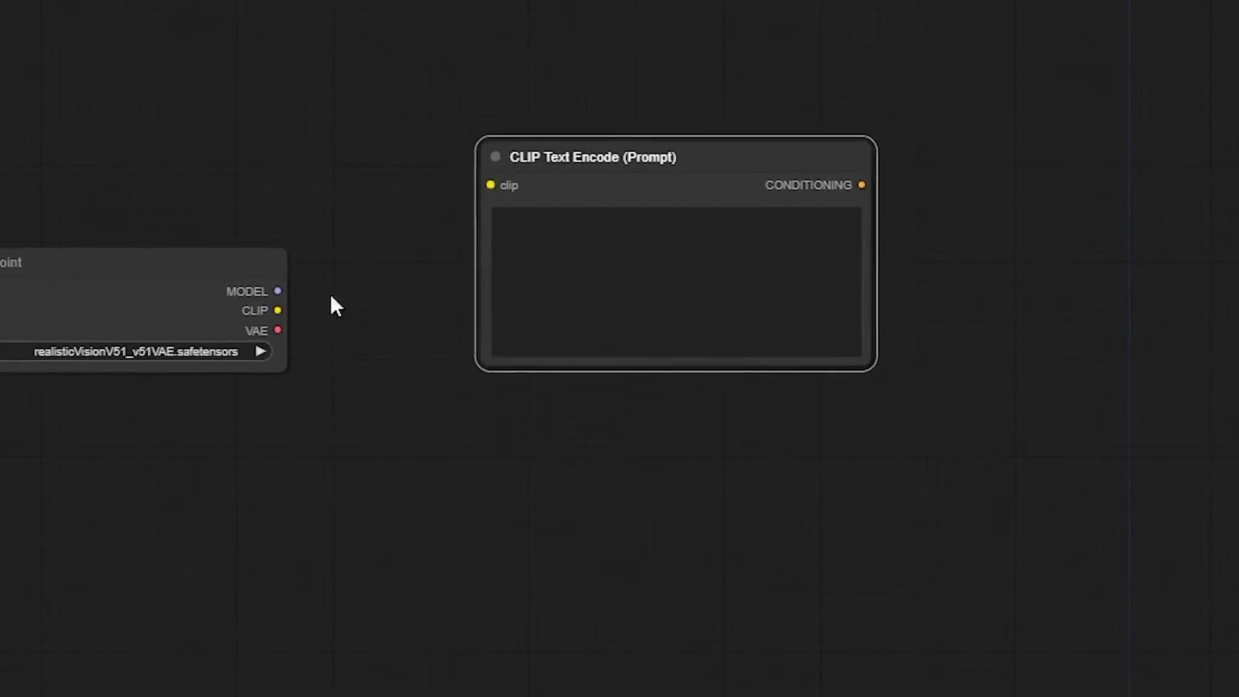
{"action": "left_click_drag", "start_coordinate": [554, 191], "coordinate": [530, 213]}
{"action": "left_click_drag", "start_coordinate": [278, 311], "coordinate": [467, 206]}
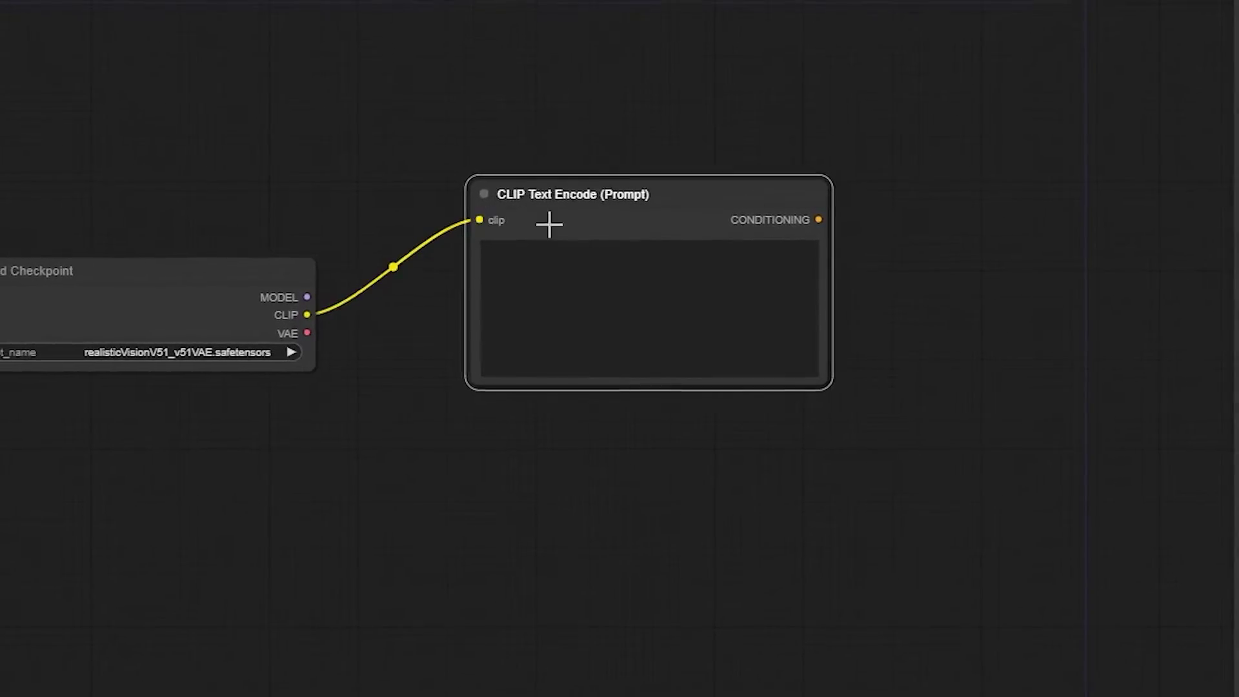
Step: Colour the CLIP Text Encode node green
{"action": "right_click", "coordinate": [577, 219]}
{"action": "left_click", "coordinate": [621, 453]}
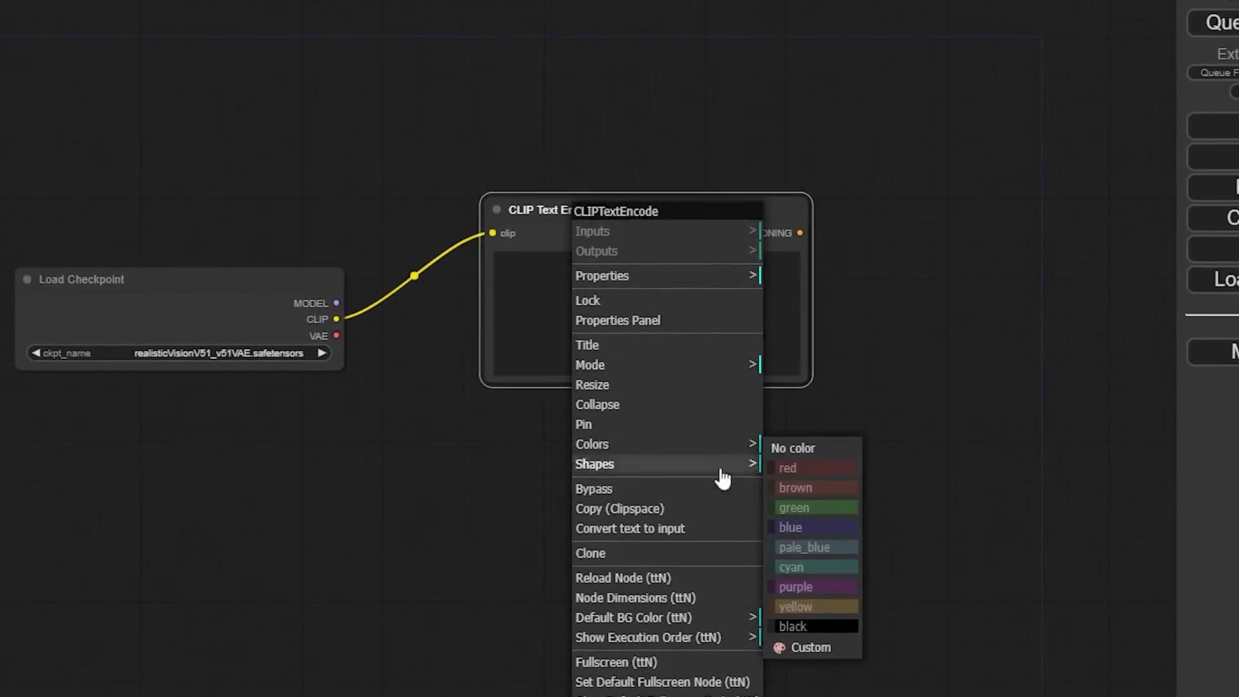
{"action": "left_click", "coordinate": [794, 507]}
Step: Duplicate the green CLIP Text Encode node below it, colour the copy red and connect the checkpoint's CLIP output to it
{"action": "key", "text": "ctrl+c"}
{"action": "key", "text": "ctrl+v"}
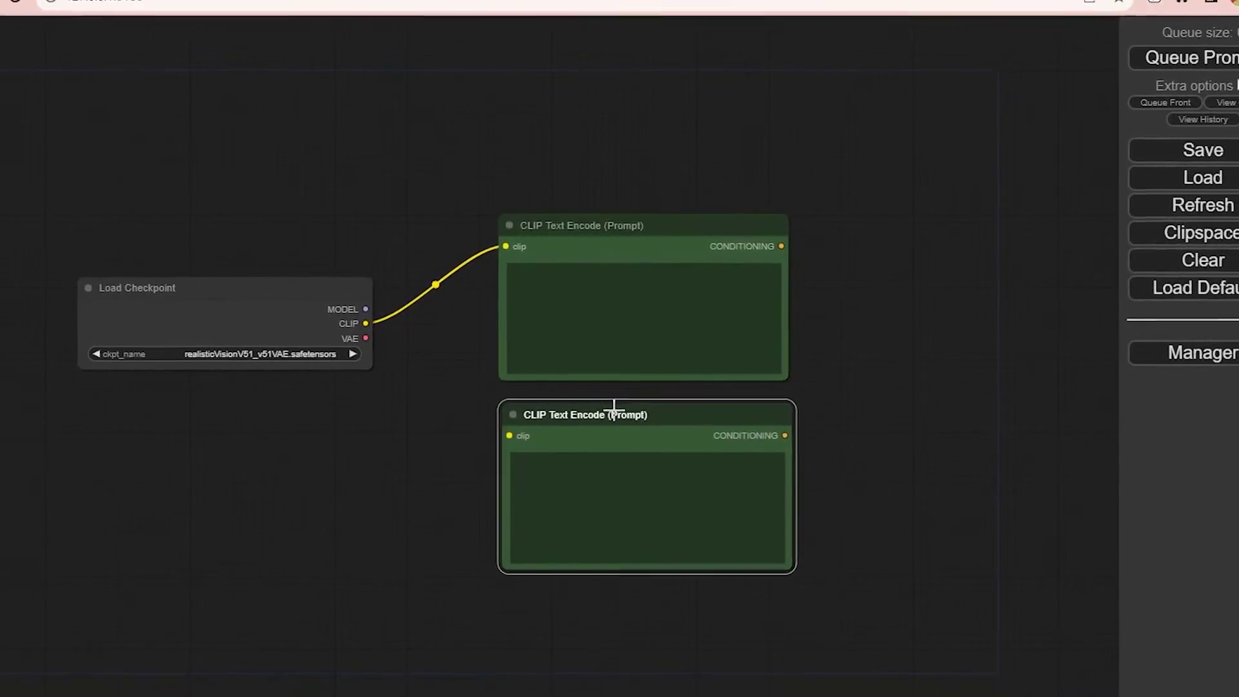
{"action": "right_click", "coordinate": [615, 408]}
{"action": "left_click", "coordinate": [659, 494]}
{"action": "left_click", "coordinate": [830, 515]}
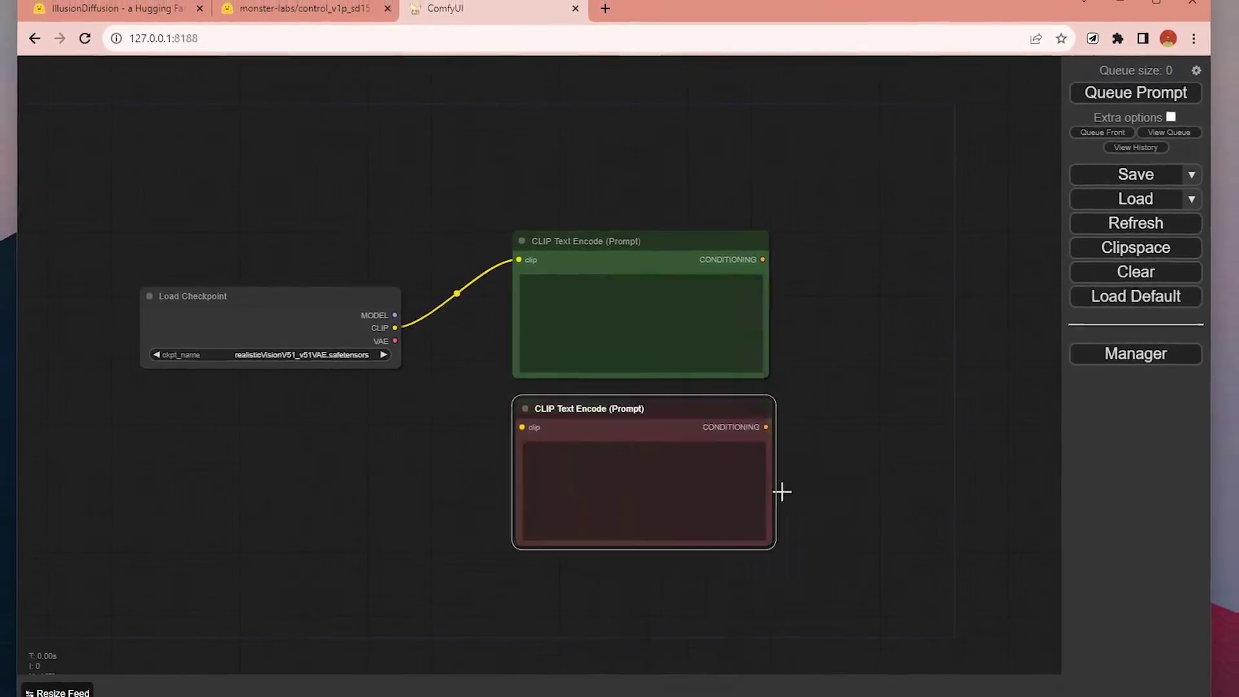
{"action": "left_click_drag", "start_coordinate": [395, 328], "coordinate": [523, 427]}
Step: Add a KSampler (Advanced) node and place it beside the two prompt nodes
{"action": "double_click", "coordinate": [895, 322]}
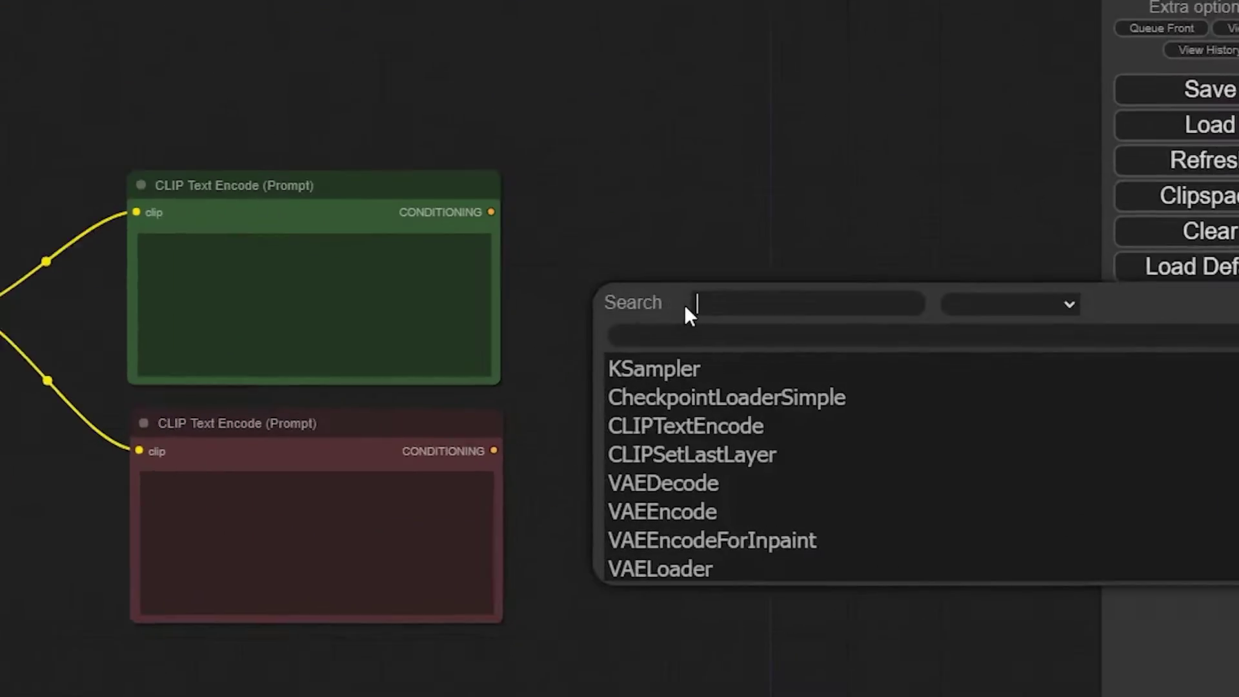
{"action": "type", "text": "ksampl"}
{"action": "key", "text": "Down"}
{"action": "key", "text": "Return"}
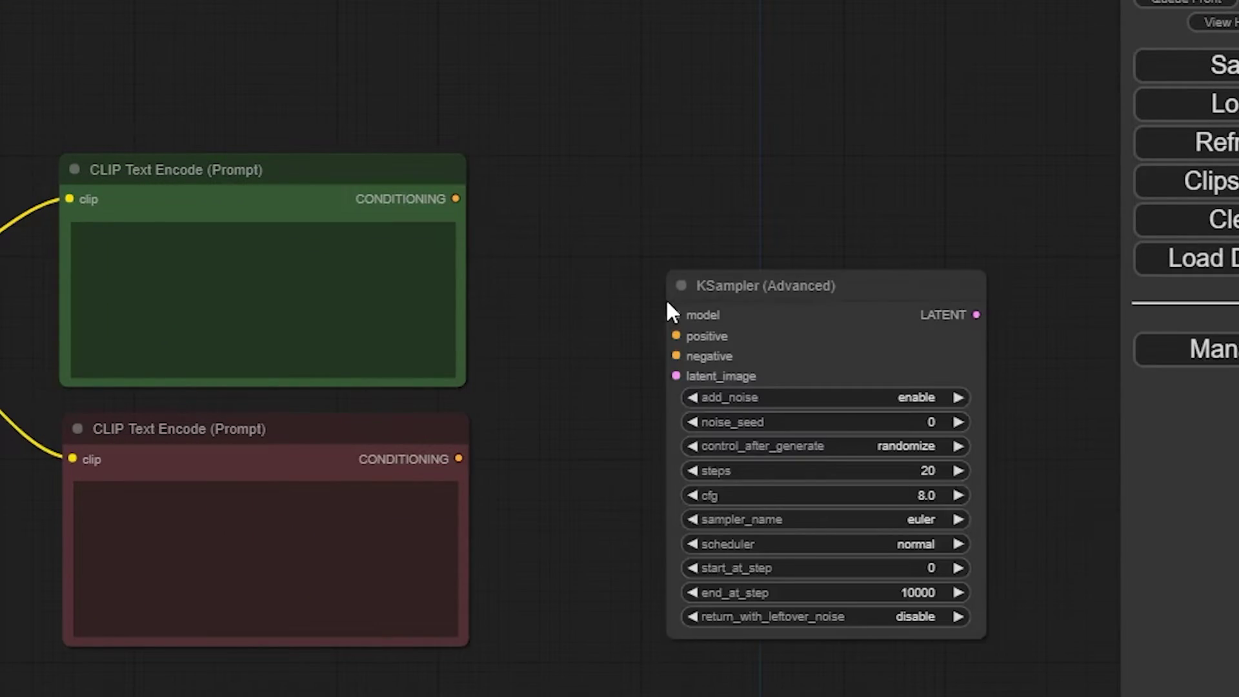
{"action": "left_click_drag", "start_coordinate": [785, 279], "coordinate": [763, 187]}
Step: Connect the checkpoint's MODEL, the green prompt and the red prompt to the KSampler's model, positive and negative inputs
{"action": "left_click_drag", "start_coordinate": [401, 286], "coordinate": [624, 221]}
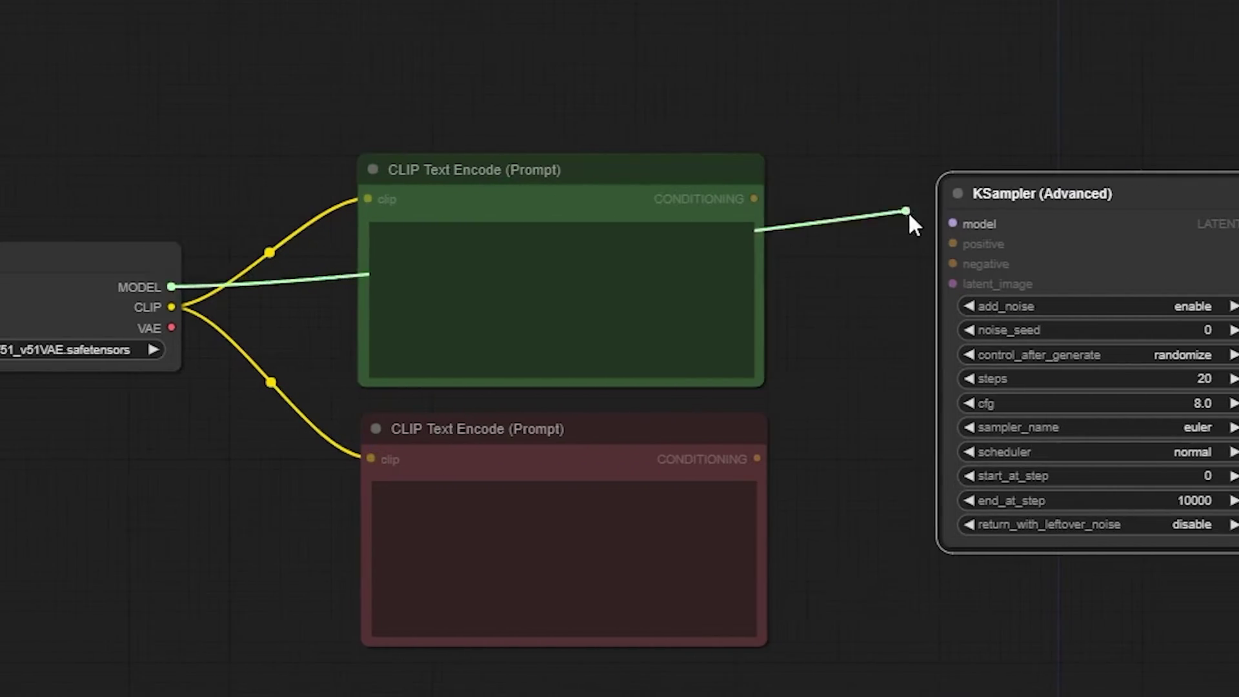
{"action": "left_click_drag", "start_coordinate": [903, 219], "coordinate": [934, 223]}
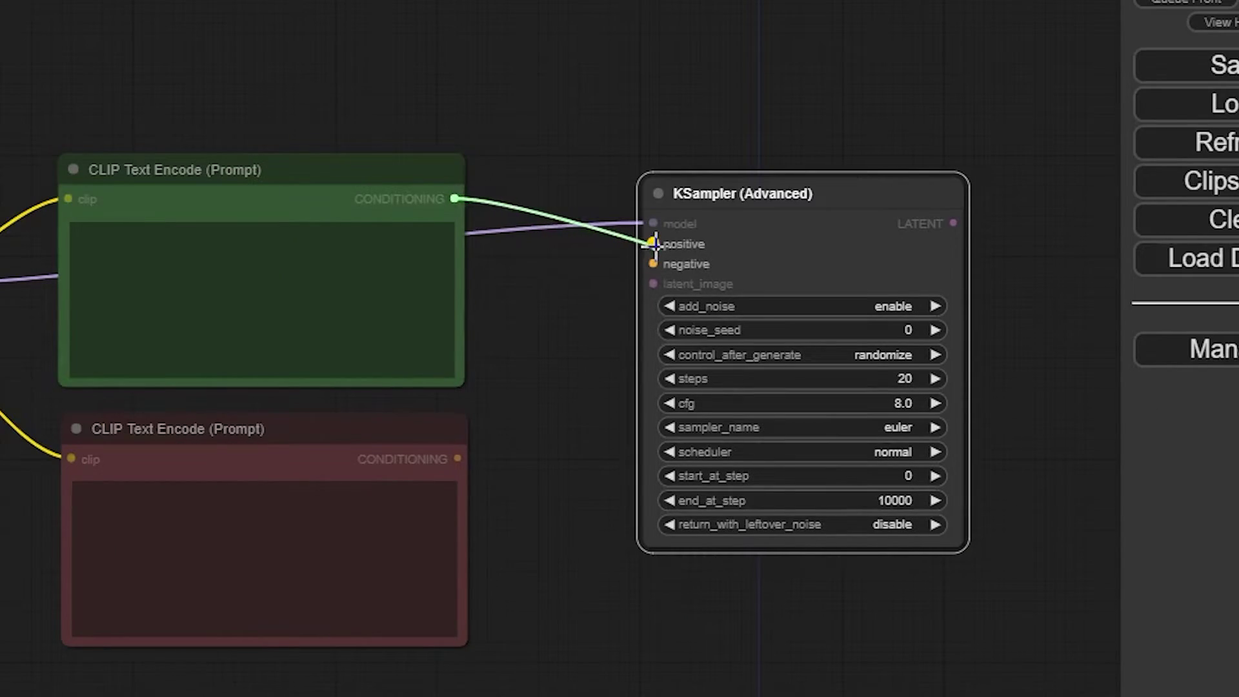
{"action": "left_click_drag", "start_coordinate": [450, 457], "coordinate": [723, 262]}
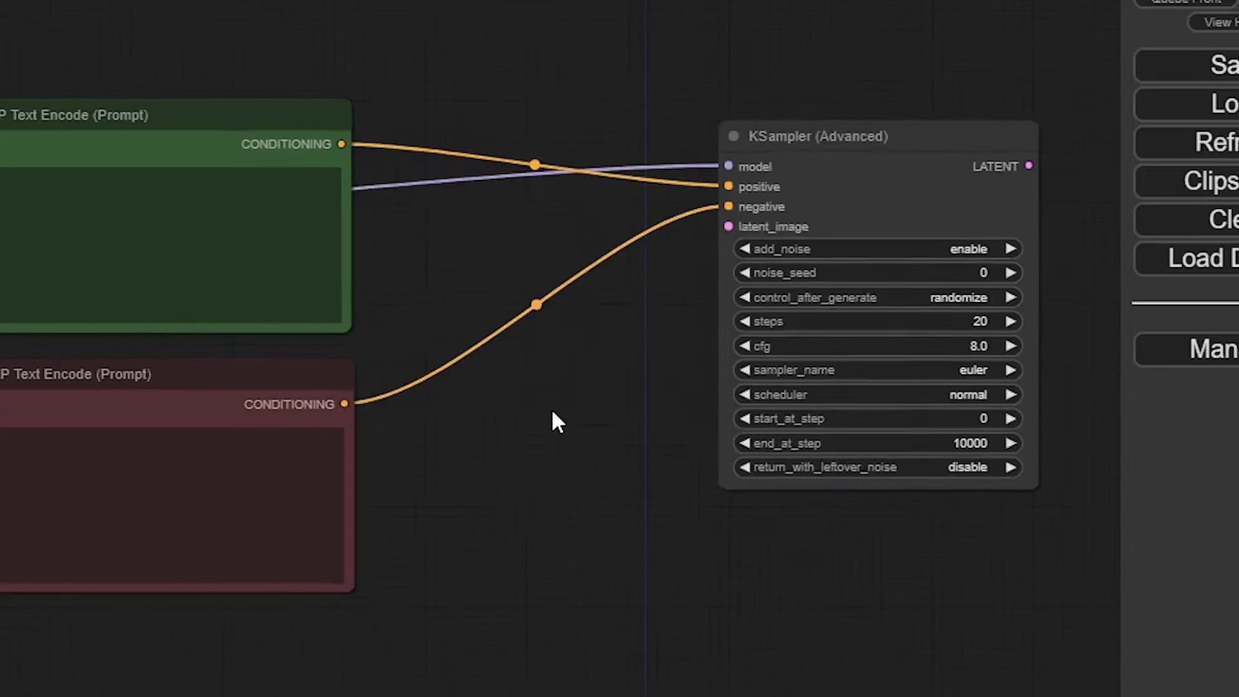
Step: Add an Empty Latent Image node between the prompt nodes and the KSampler, moving the KSampler away to make room
{"action": "double_click", "coordinate": [552, 418]}
{"action": "type", "text": "emp"}
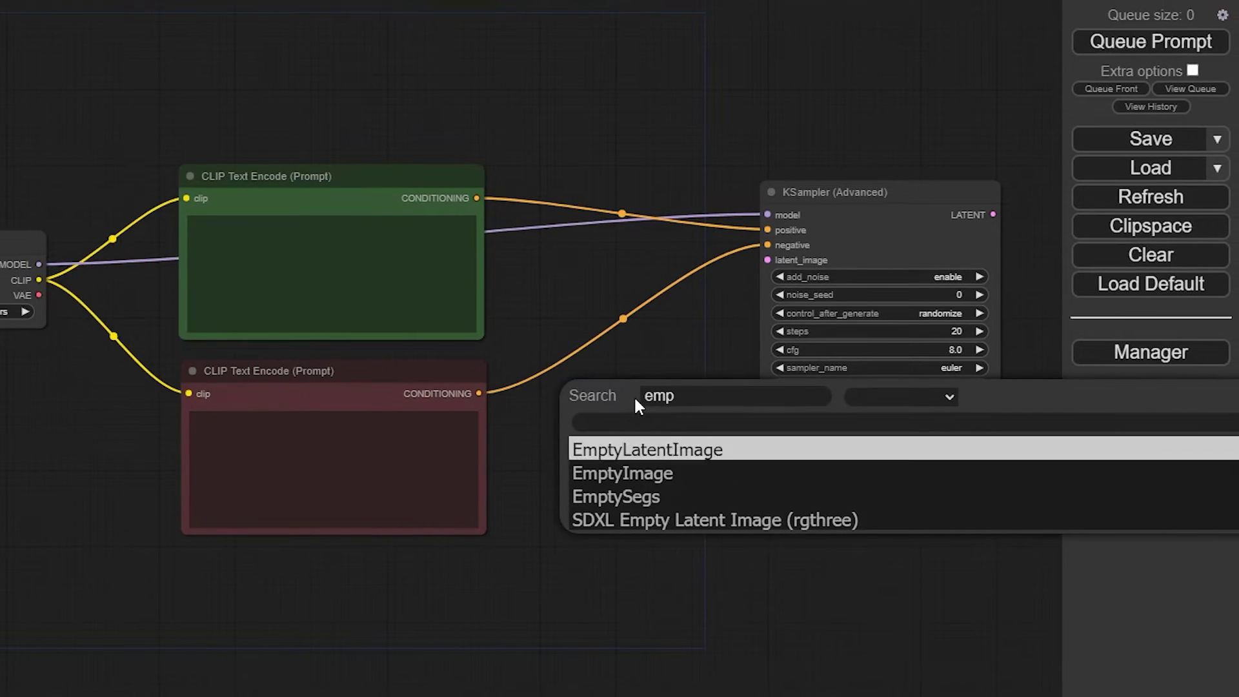
{"action": "type", "text": "l"}
{"action": "key", "text": "Return"}
{"action": "left_click_drag", "start_coordinate": [879, 213], "coordinate": [1000, 217]}
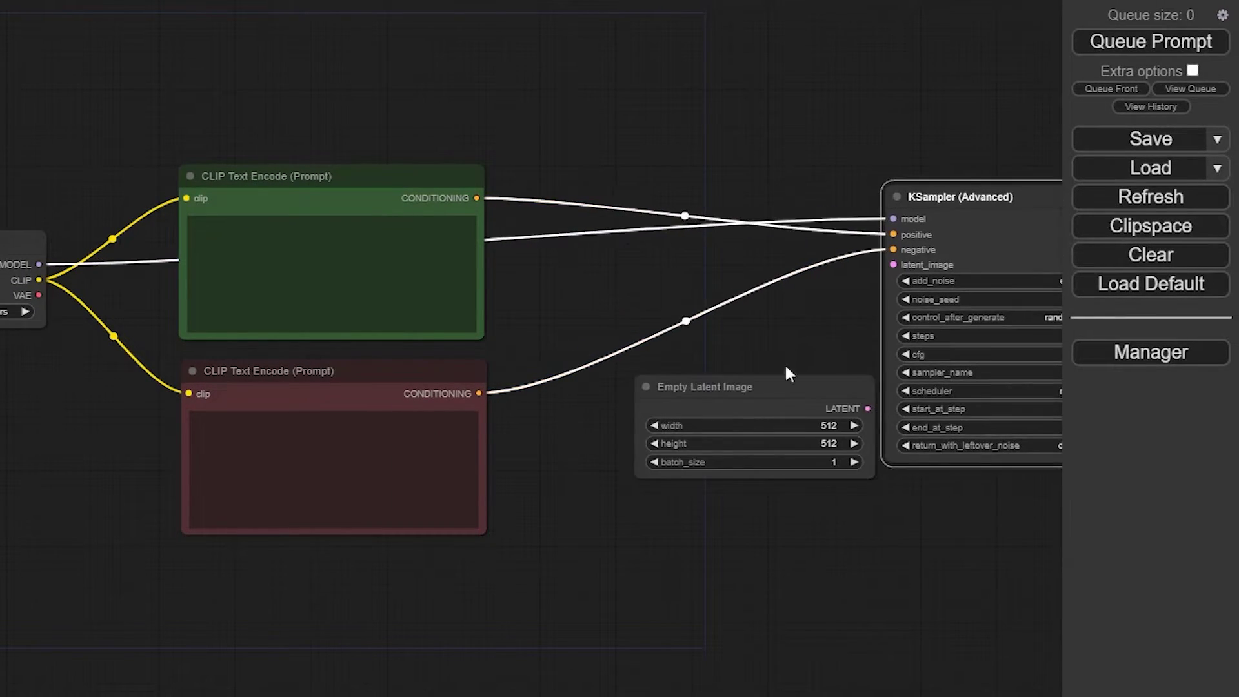
{"action": "left_click_drag", "start_coordinate": [780, 388], "coordinate": [729, 368]}
Step: Connect the Empty Latent Image node's LATENT output to the KSampler's latent_image input
{"action": "left_click_drag", "start_coordinate": [804, 491], "coordinate": [682, 503]}
{"action": "scroll", "coordinate": [681, 503], "scroll_direction": "up", "scroll_amount": 2}
{"action": "left_click_drag", "start_coordinate": [700, 381], "coordinate": [794, 230]}
{"action": "left_click", "coordinate": [648, 398]}
{"action": "key", "text": "Return"}
{"action": "scroll", "coordinate": [642, 420], "scroll_direction": "down", "scroll_amount": 1}
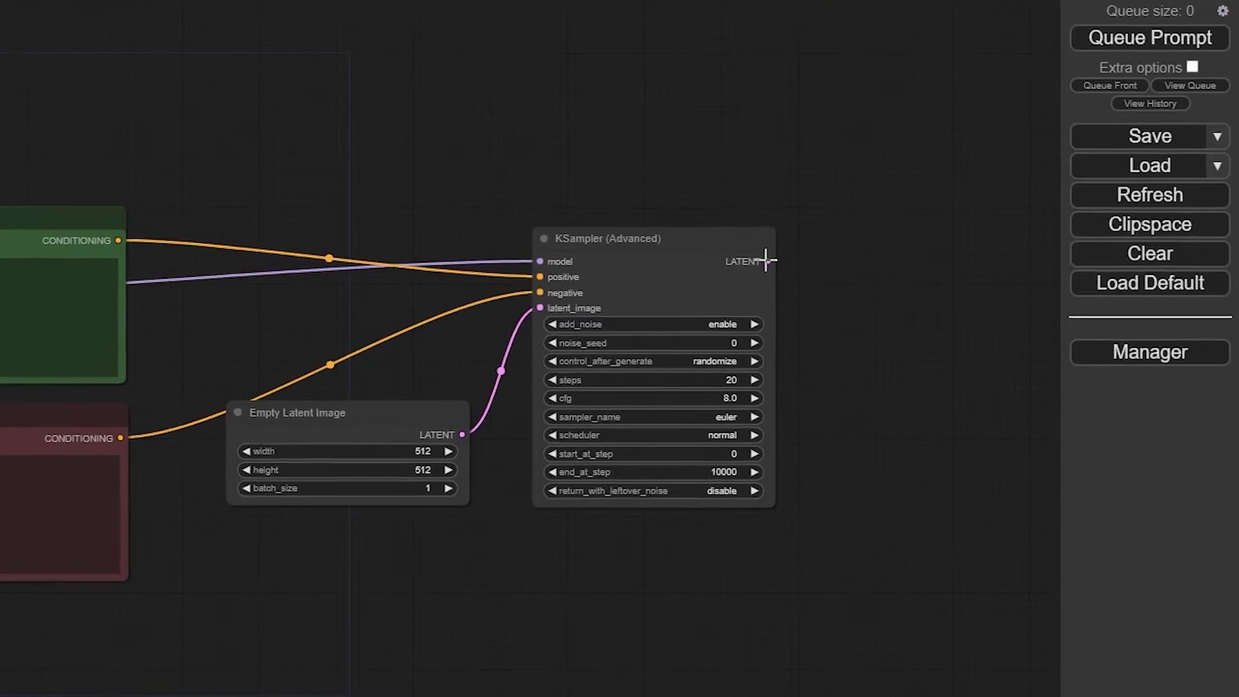
Step: Add a VAE Decode node from the KSampler's LATENT output and connect the checkpoint's VAE output to it
{"action": "left_click_drag", "start_coordinate": [642, 246], "coordinate": [825, 227]}
{"action": "left_click", "coordinate": [716, 366]}
{"action": "scroll", "coordinate": [713, 297], "scroll_direction": "down", "scroll_amount": 4}
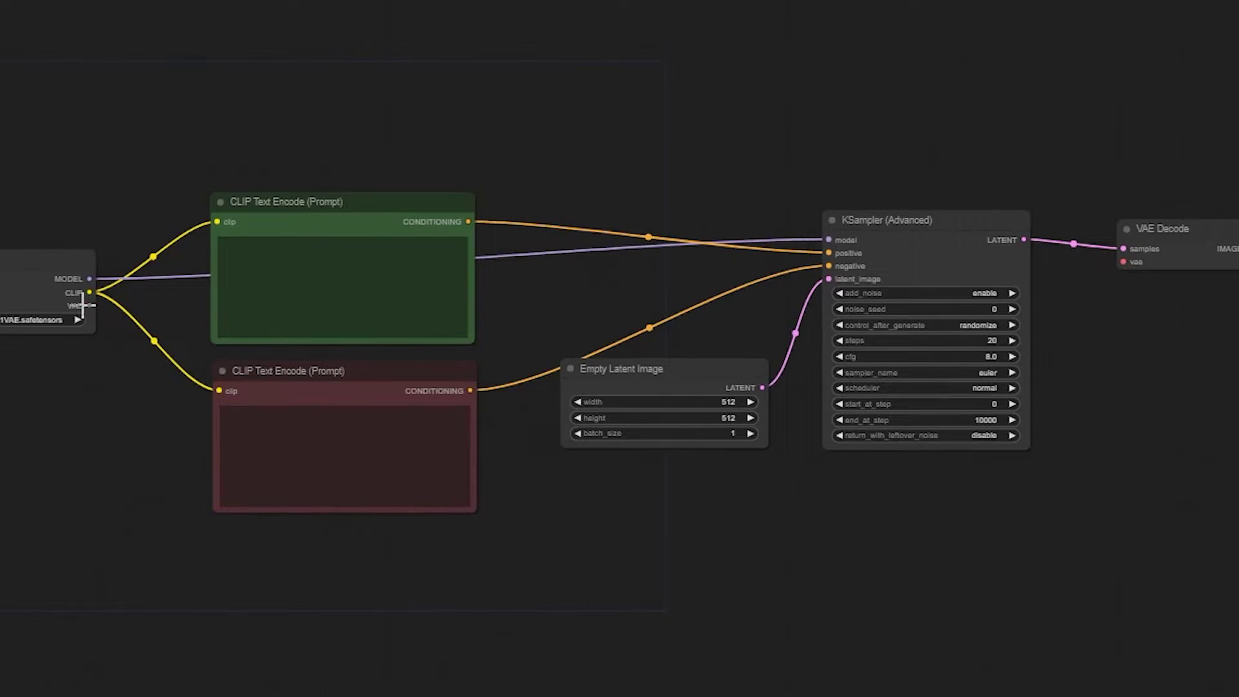
{"action": "left_click_drag", "start_coordinate": [87, 305], "coordinate": [1123, 261]}
Step: Add a Save Image node from the VAE Decode's IMAGE output, move it closer and enlarge it
{"action": "left_click_drag", "start_coordinate": [512, 186], "coordinate": [636, 208]}
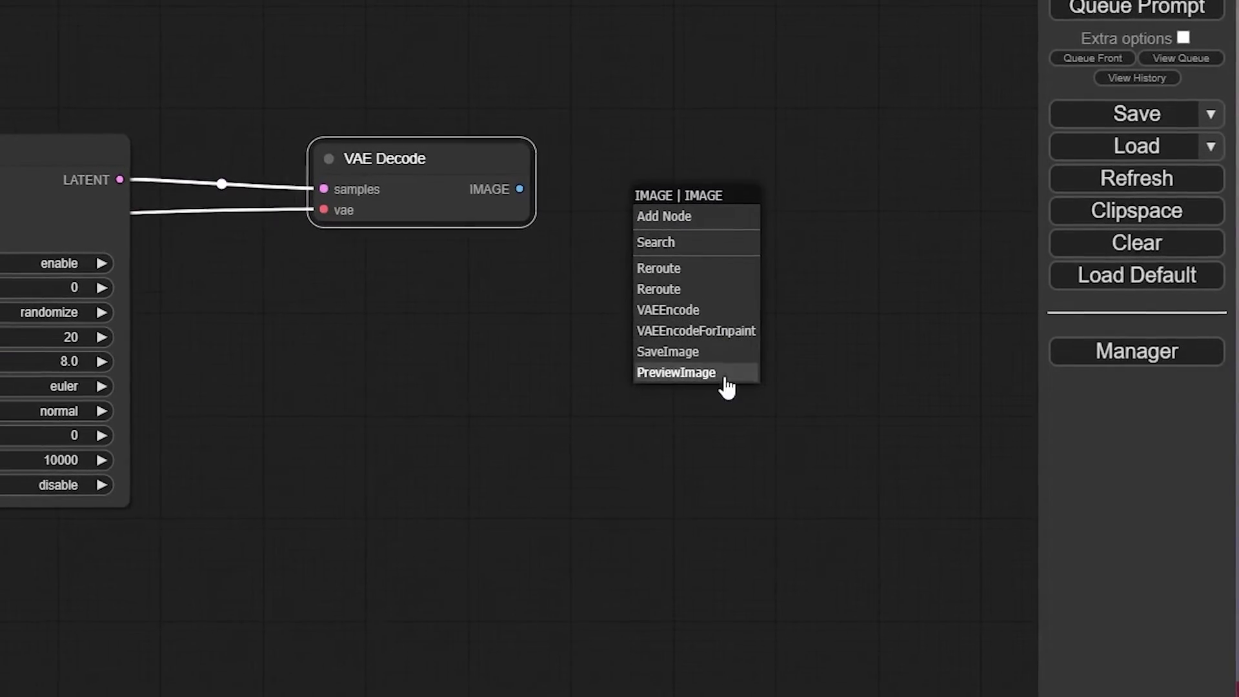
{"action": "left_click", "coordinate": [697, 351]}
{"action": "left_click_drag", "start_coordinate": [474, 404], "coordinate": [371, 401]}
{"action": "left_click_drag", "start_coordinate": [615, 256], "coordinate": [923, 571]}
{"action": "scroll", "coordinate": [701, 388], "scroll_direction": "down", "scroll_amount": 3}
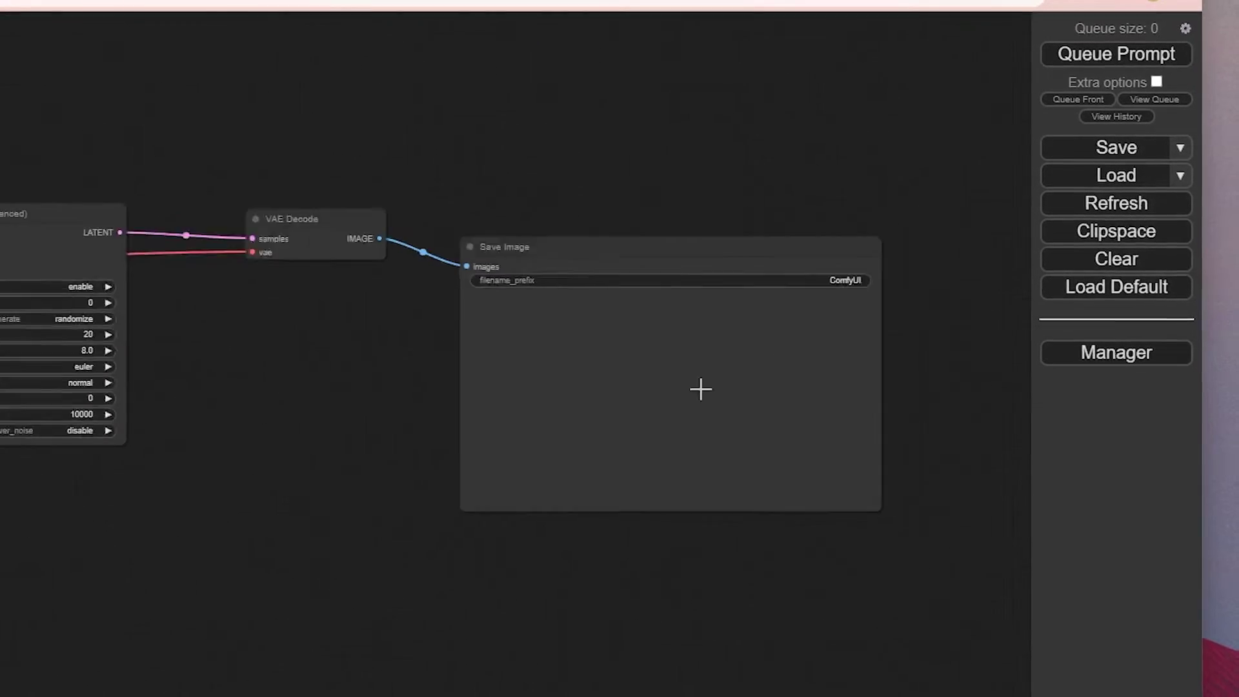
Step: Set the Save Image node's filename_prefix to "test"
{"action": "scroll", "coordinate": [701, 389], "scroll_direction": "down", "scroll_amount": 1}
{"action": "left_click_drag", "start_coordinate": [888, 288], "coordinate": [796, 227]}
{"action": "scroll", "coordinate": [886, 212], "scroll_direction": "up", "scroll_amount": 3}
{"action": "left_click", "coordinate": [756, 222]}
{"action": "type", "text": "illusion"}
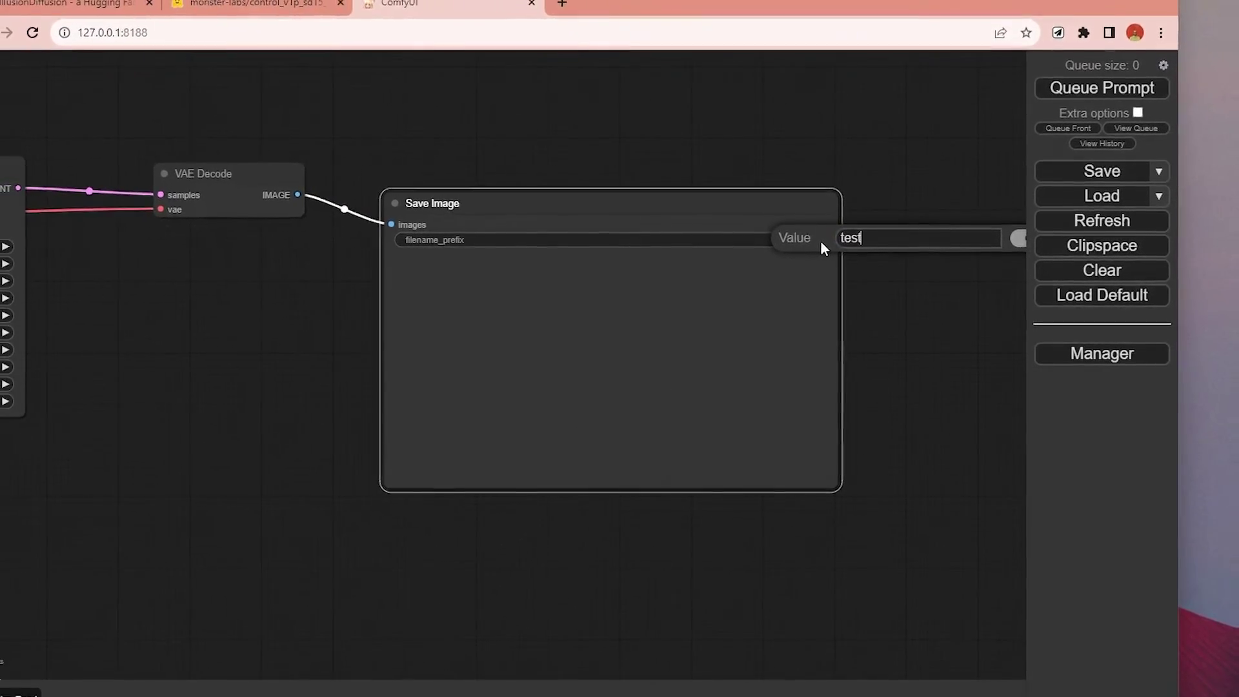
{"action": "key", "text": "Return"}
Step: Examine the KSampler's preview and the output nodes of the basic workflow during the test generation
{"action": "scroll", "coordinate": [817, 238], "scroll_direction": "down", "scroll_amount": 5}
{"action": "left_click_drag", "start_coordinate": [316, 377], "coordinate": [841, 342]}
{"action": "scroll", "coordinate": [106, 294], "scroll_direction": "up", "scroll_amount": 2}
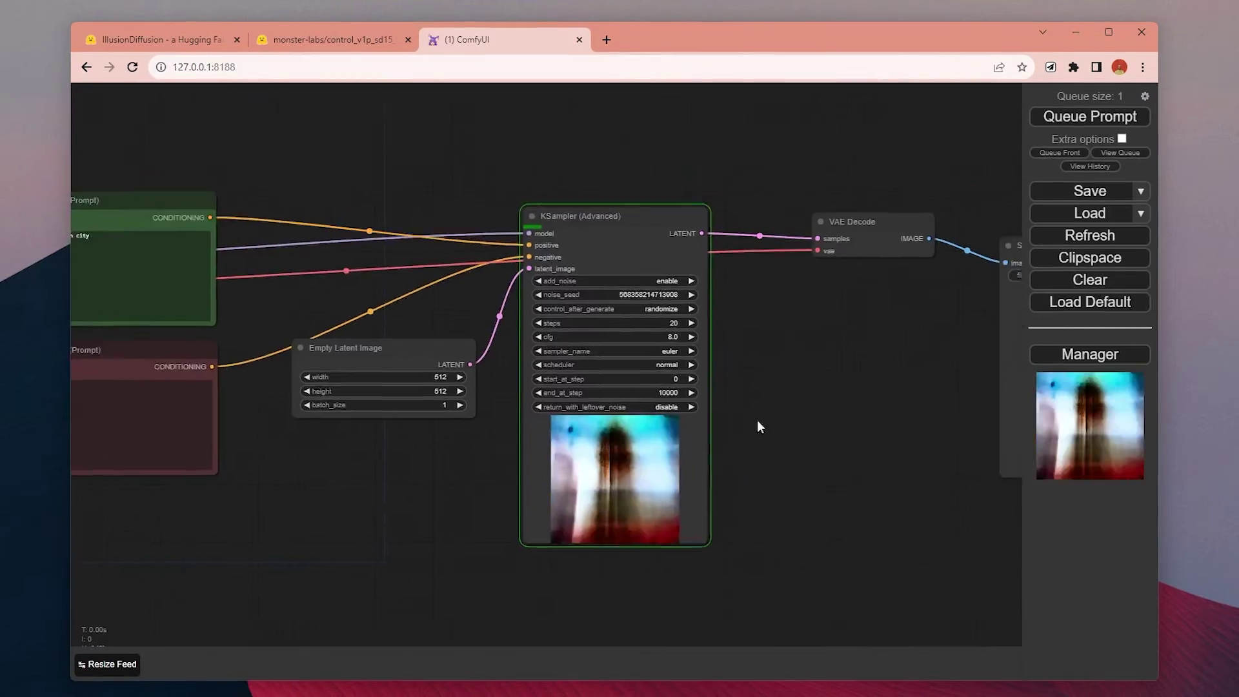
{"action": "left_click_drag", "start_coordinate": [750, 421], "coordinate": [544, 379]}
{"action": "left_click_drag", "start_coordinate": [856, 329], "coordinate": [833, 302]}
{"action": "left_click_drag", "start_coordinate": [625, 398], "coordinate": [393, 429]}
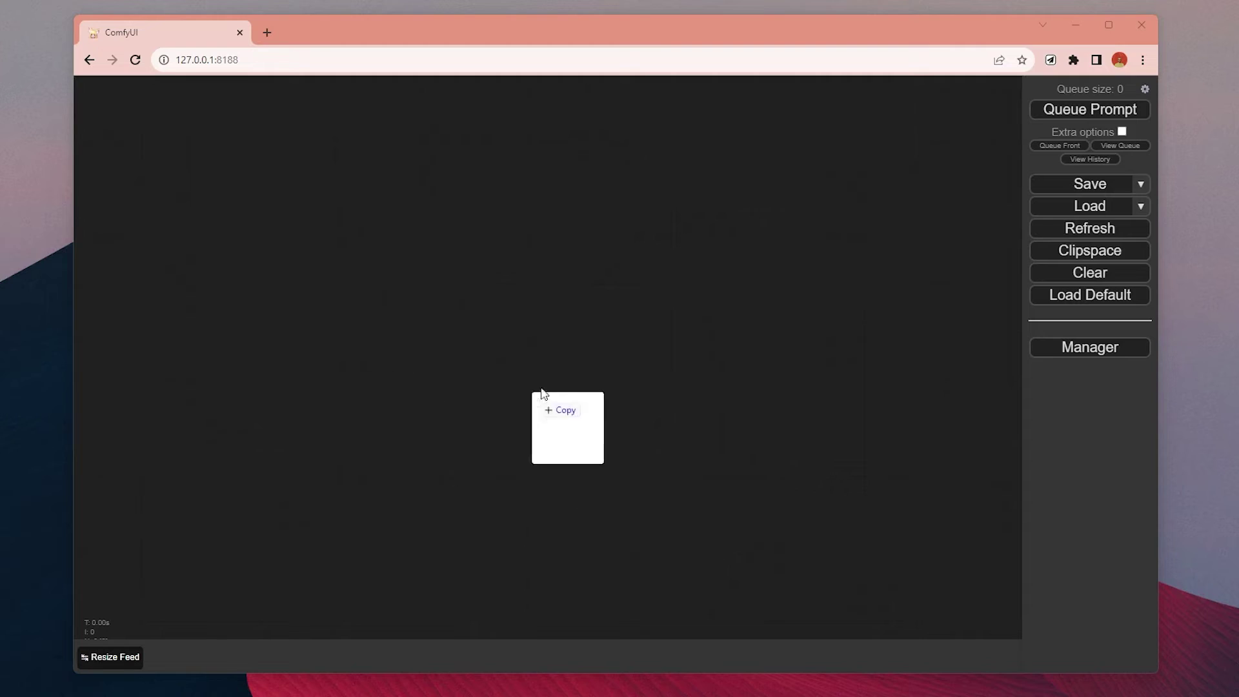
Step: Load the ready-made illusion workflow file onto the empty canvas and look over its nodes
{"action": "left_click_drag", "start_coordinate": [542, 400], "coordinate": [312, 387]}
{"action": "scroll", "coordinate": [580, 315], "scroll_direction": "down", "scroll_amount": 5}
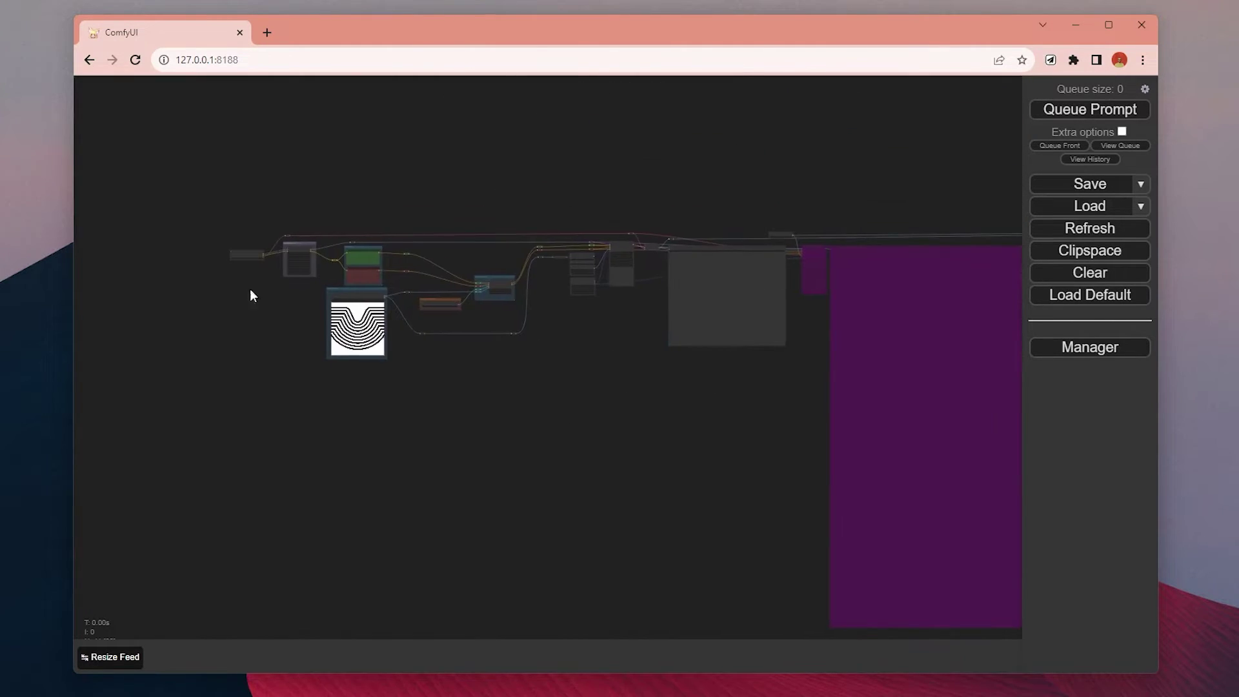
{"action": "left_click_drag", "start_coordinate": [543, 500], "coordinate": [719, 471]}
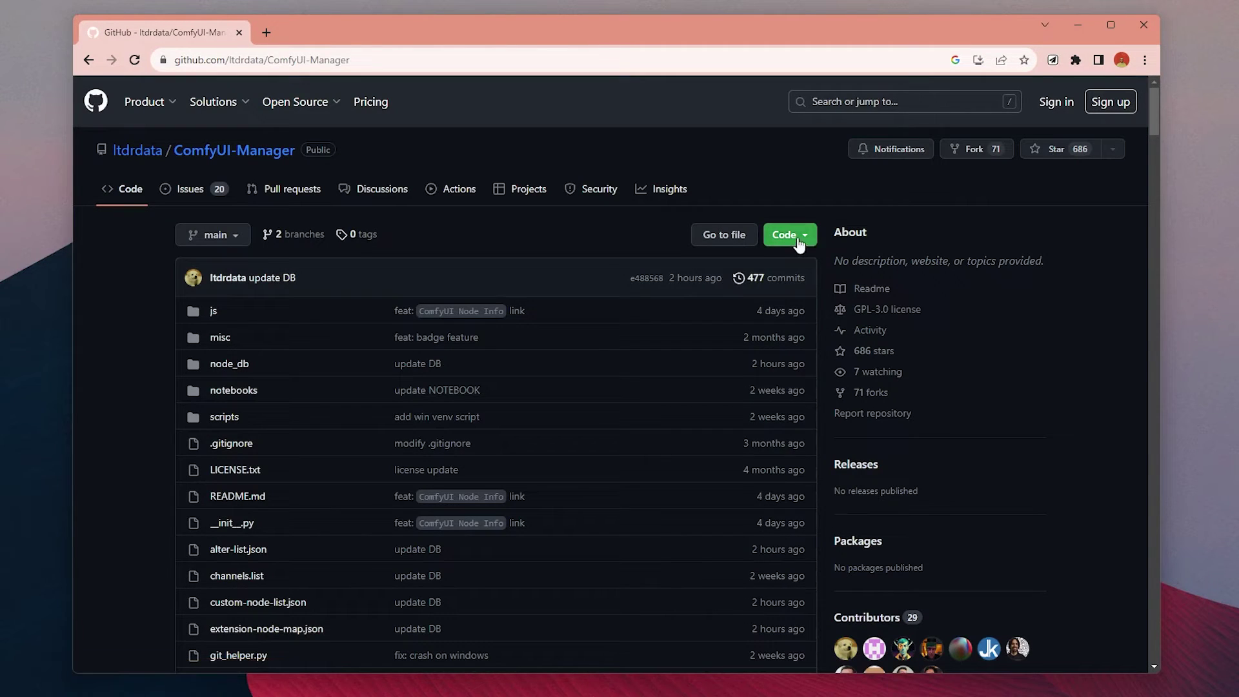
Step: Open the ComfyUI-Manager repository's code options and the file list of the control_v1p_sd15_qrcode_monster model on Hugging Face
{"action": "left_click", "coordinate": [798, 239]}
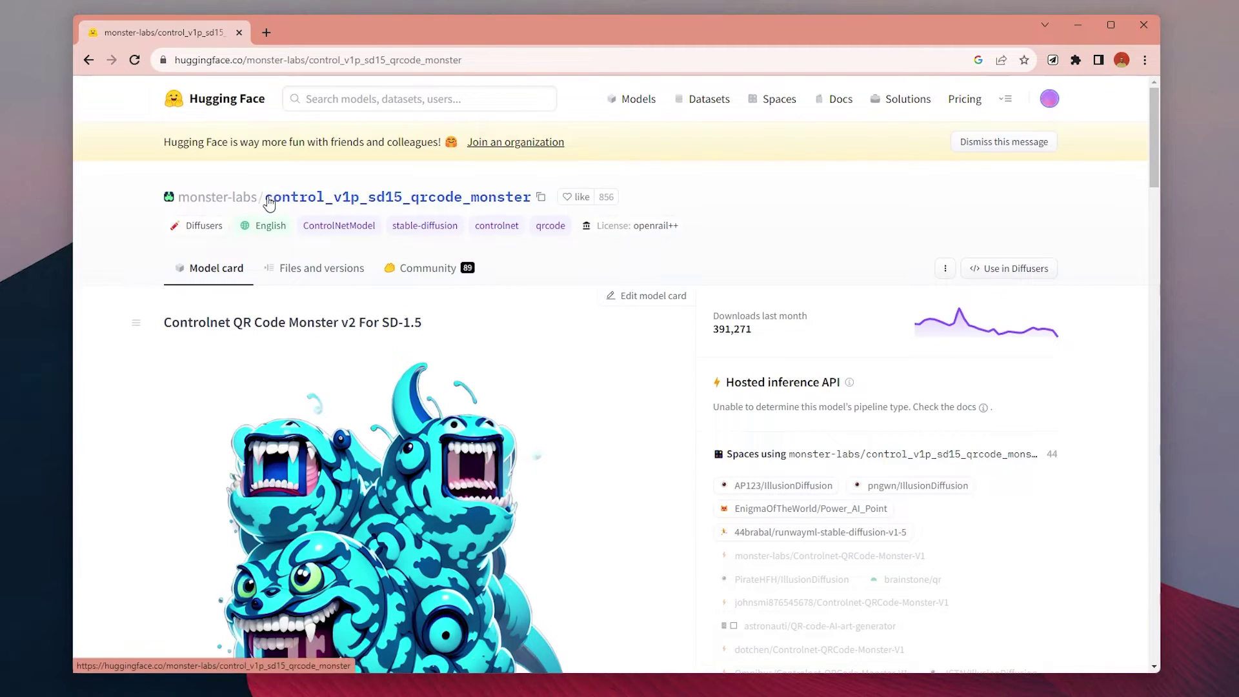
{"action": "left_click", "coordinate": [318, 268]}
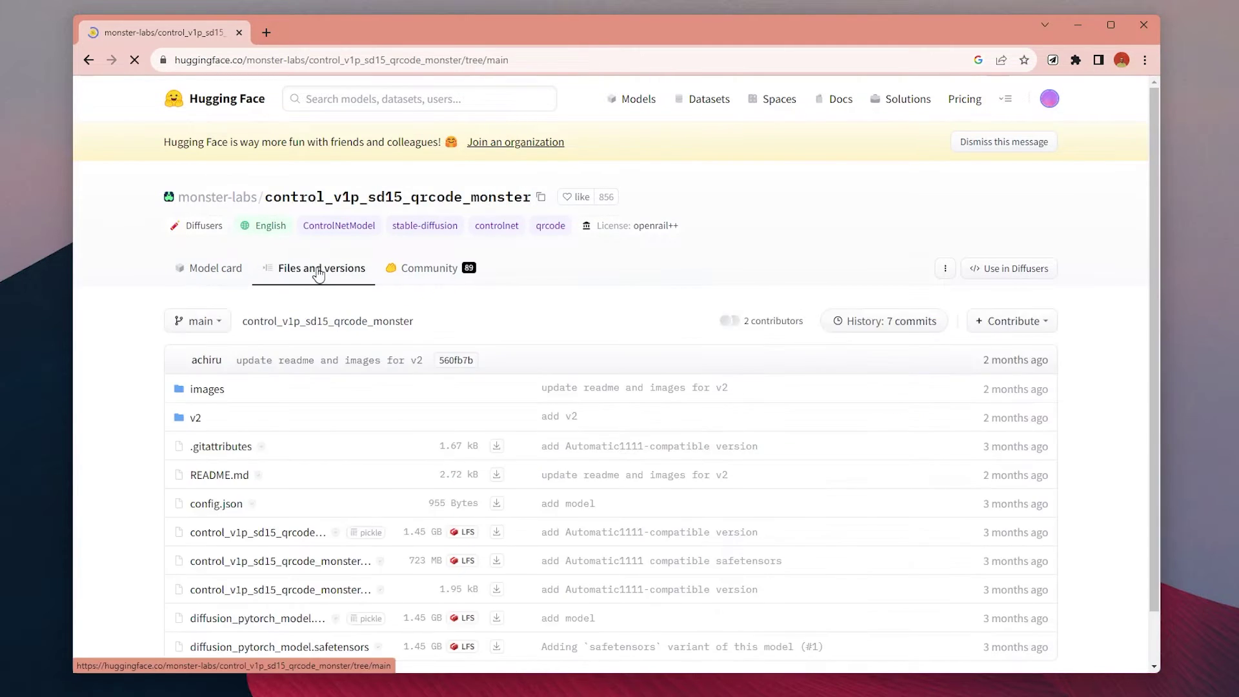
{"action": "scroll", "coordinate": [319, 269], "scroll_direction": "down", "scroll_amount": 1}
Step: Switch to File Explorer and browse the subfolders of ComfyUI's models folder, including checkpoints
{"action": "key", "text": "alt+Tab"}
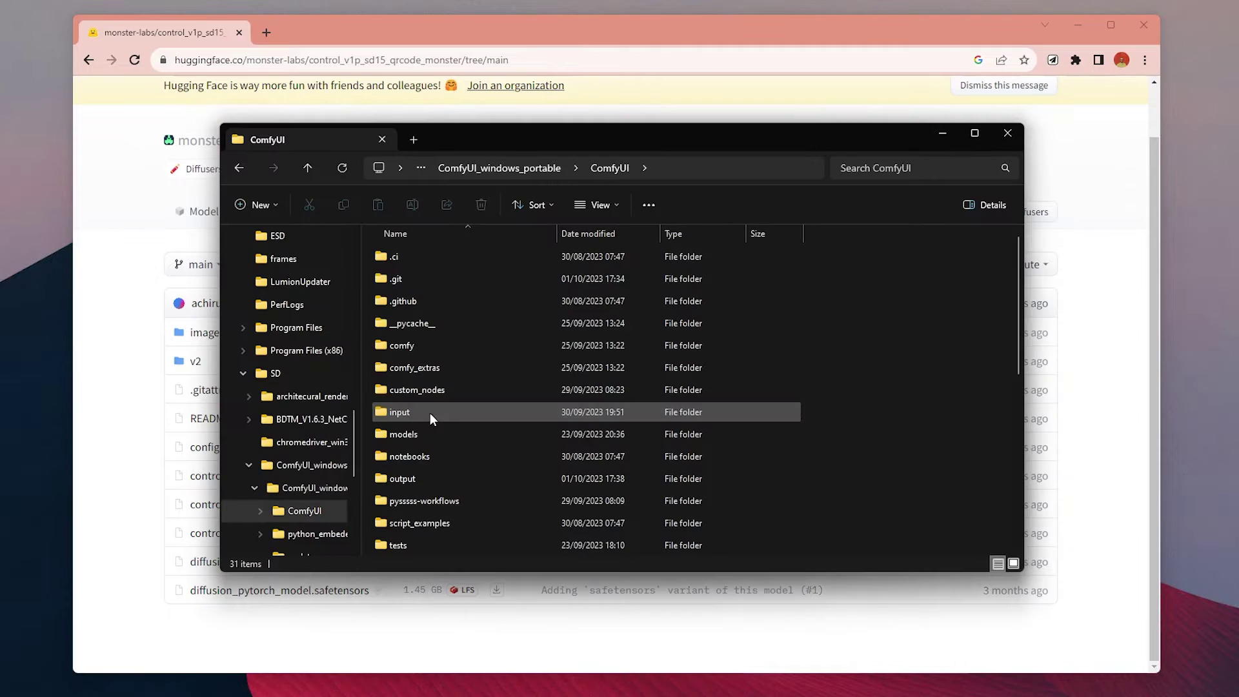
{"action": "double_click", "coordinate": [433, 435]}
{"action": "double_click", "coordinate": [445, 295]}
{"action": "left_click_drag", "start_coordinate": [471, 339], "coordinate": [646, 427]}
{"action": "key", "text": "BackSpace"}
{"action": "left_click", "coordinate": [426, 256]}
{"action": "double_click", "coordinate": [426, 256]}
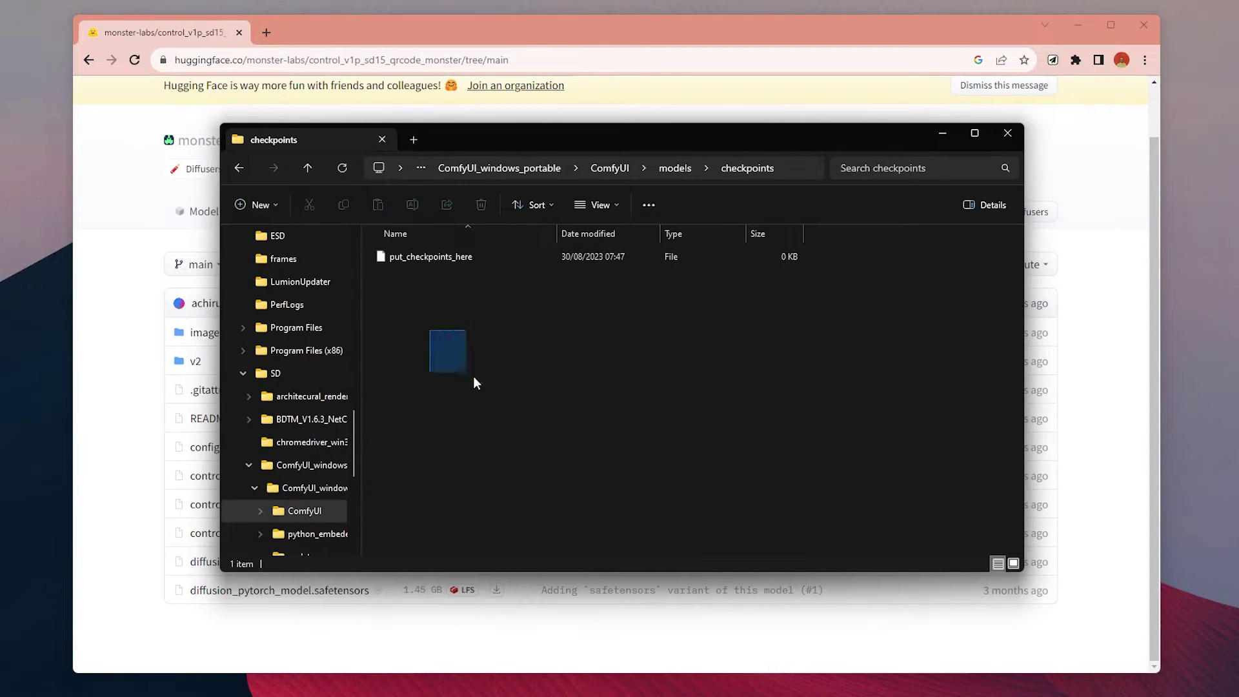
{"action": "left_click_drag", "start_coordinate": [504, 390], "coordinate": [506, 388]}
Step: Return to the ComfyUI folder and open extra_model_paths.yaml in Notepad at its base_path entry
{"action": "left_click", "coordinate": [668, 159]}
{"action": "key", "text": "Escape"}
{"action": "left_click", "coordinate": [683, 167]}
{"action": "key", "text": "alt+Up"}
{"action": "scroll", "coordinate": [551, 346], "scroll_direction": "down", "scroll_amount": 4}
{"action": "right_click", "coordinate": [430, 455]}
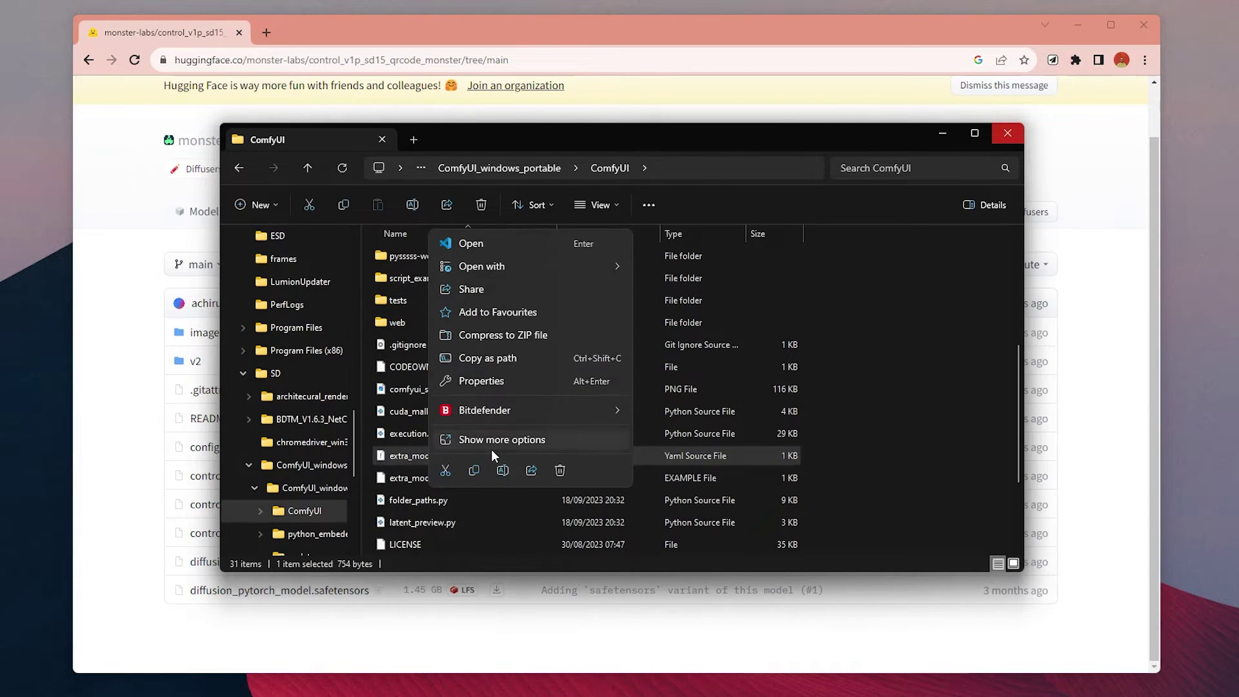
{"action": "left_click", "coordinate": [491, 441]}
{"action": "left_click", "coordinate": [476, 197]}
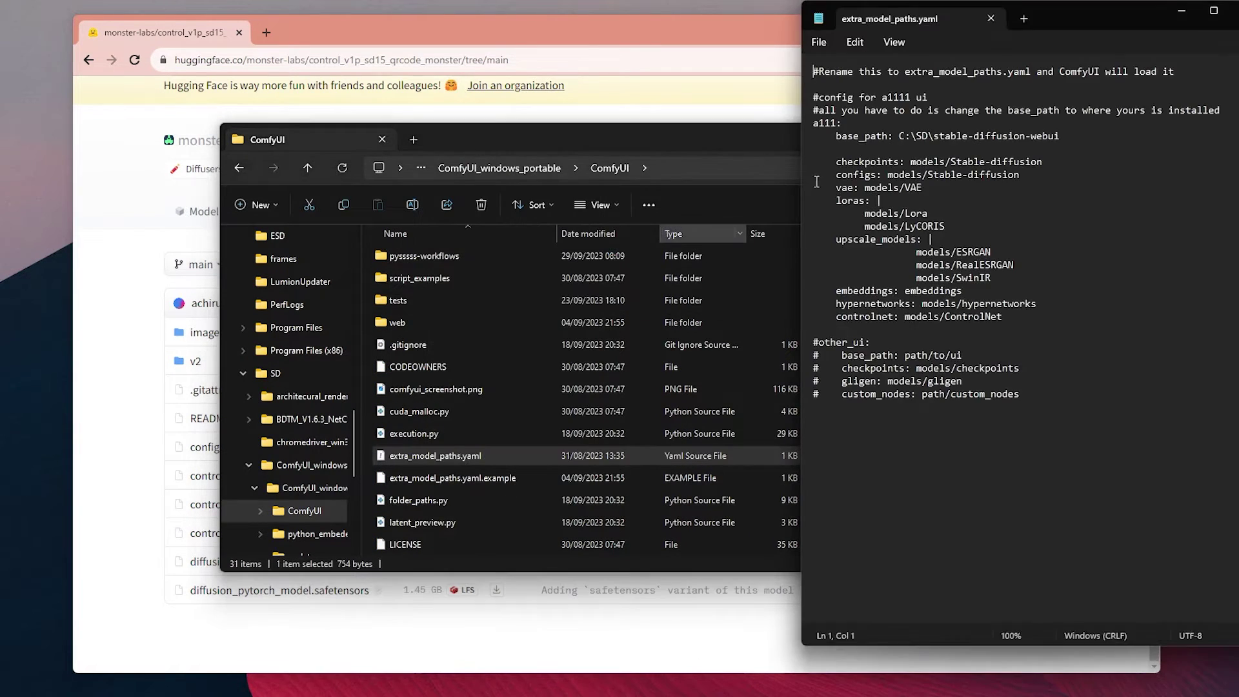
{"action": "left_click_drag", "start_coordinate": [1197, 20], "coordinate": [594, 102]}
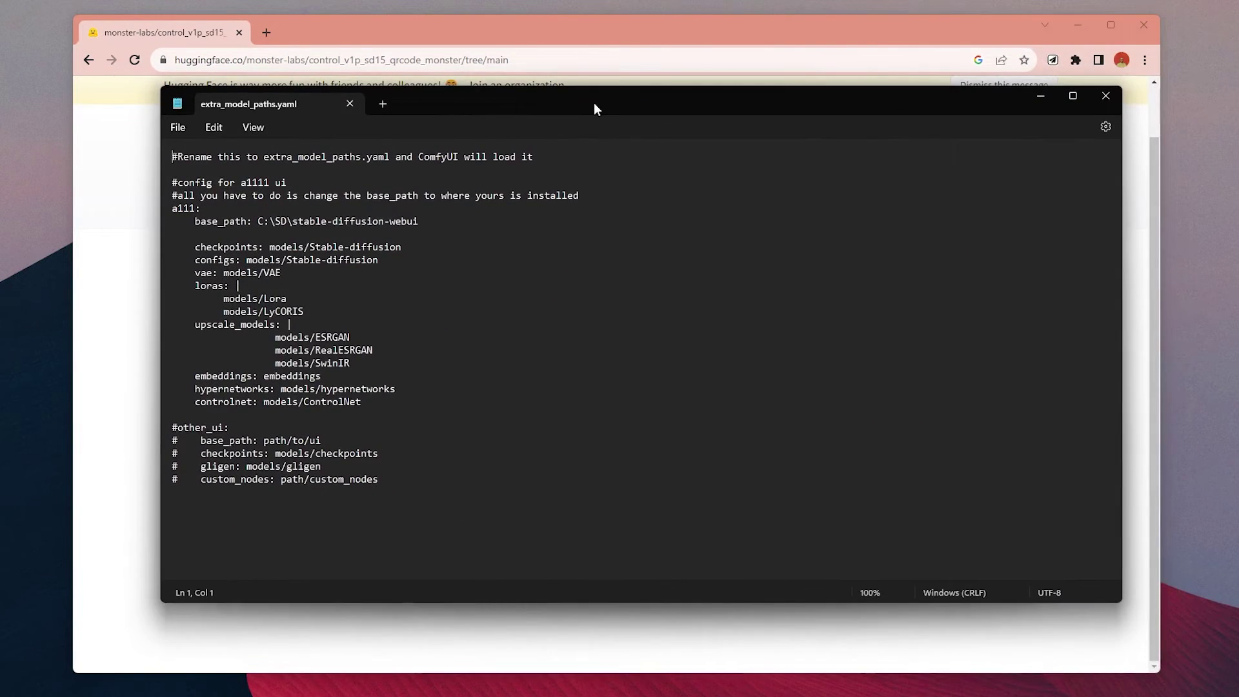
{"action": "left_click_drag", "start_coordinate": [259, 221], "coordinate": [171, 209]}
{"action": "left_click", "coordinate": [395, 247]}
Step: Open the stable-diffusion-webui folder inside C:\SD in File Explorer and select its full path
{"action": "key", "text": "alt+Tab"}
{"action": "left_click", "coordinate": [323, 374]}
{"action": "double_click", "coordinate": [451, 457]}
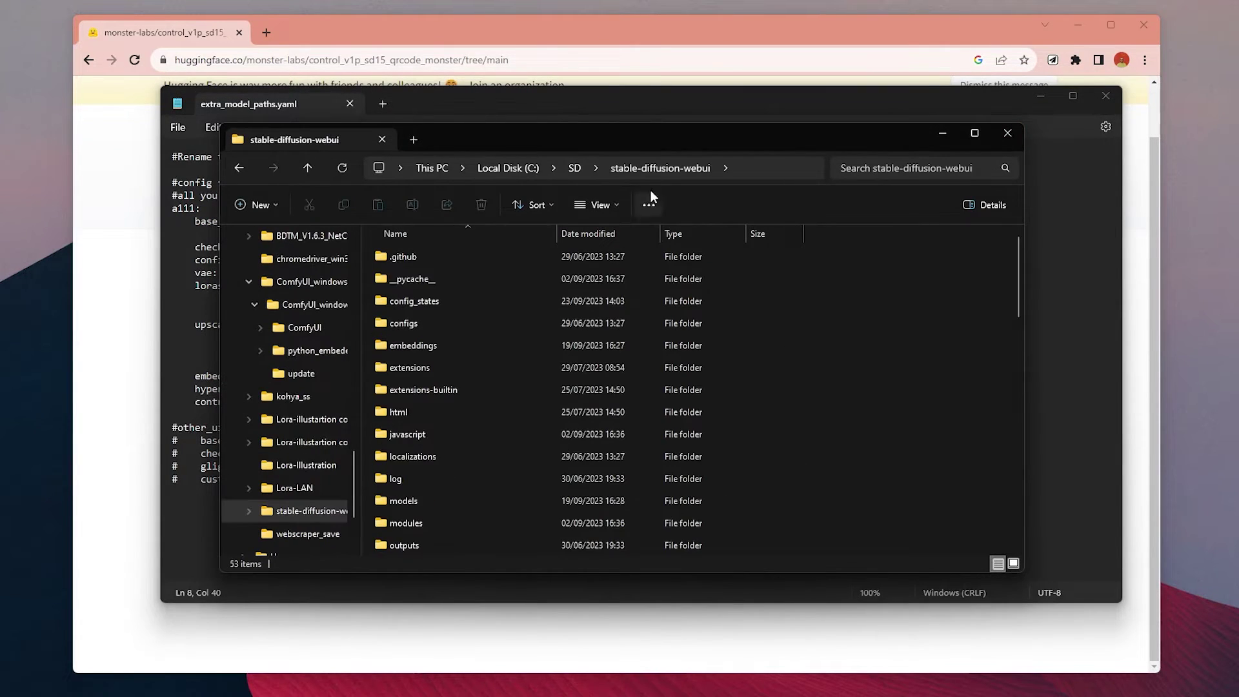
{"action": "mouse_move", "coordinate": [671, 138]}
{"action": "left_mouse_down"}
{"action": "mouse_move", "coordinate": [688, 268]}
{"action": "mouse_move", "coordinate": [680, 146]}
{"action": "left_mouse_up"}
{"action": "left_click", "coordinate": [777, 172]}
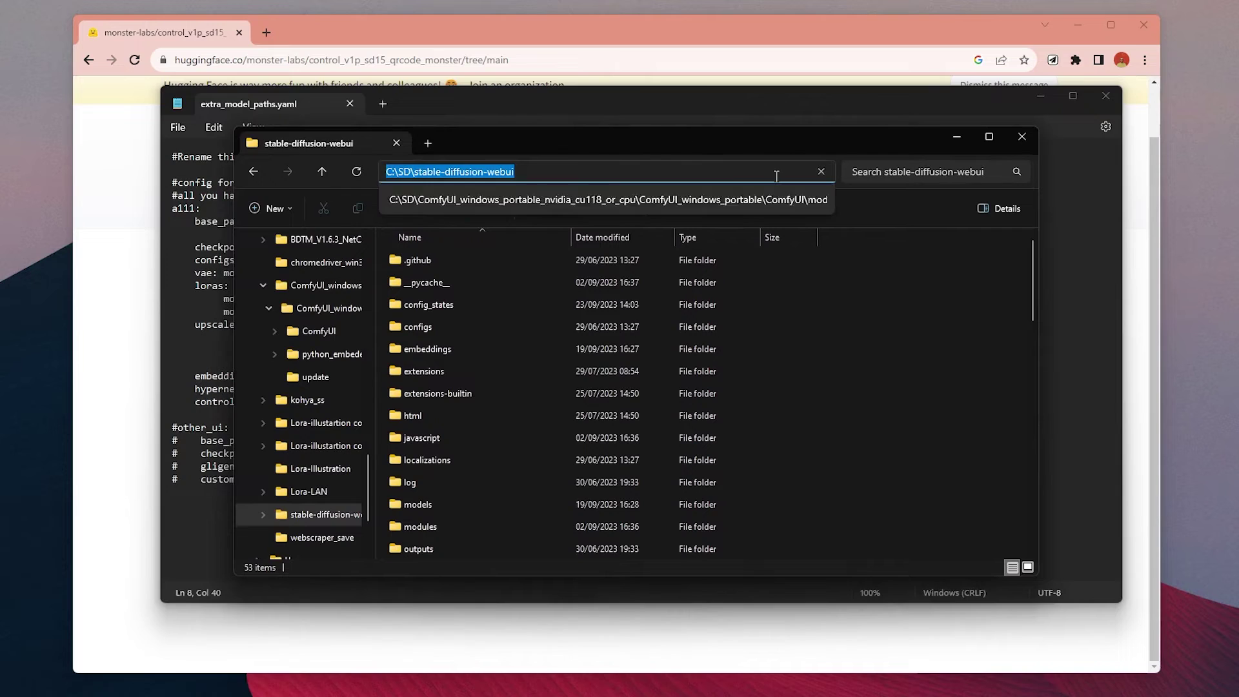
Step: Set base_path in extra_model_paths.yaml to C:\SD\stable-diffusion-webui
{"action": "left_click", "coordinate": [1103, 282]}
{"action": "left_click_drag", "start_coordinate": [419, 221], "coordinate": [300, 223]}
{"action": "key", "text": "ctrl+v"}
{"action": "left_click", "coordinate": [178, 128]}
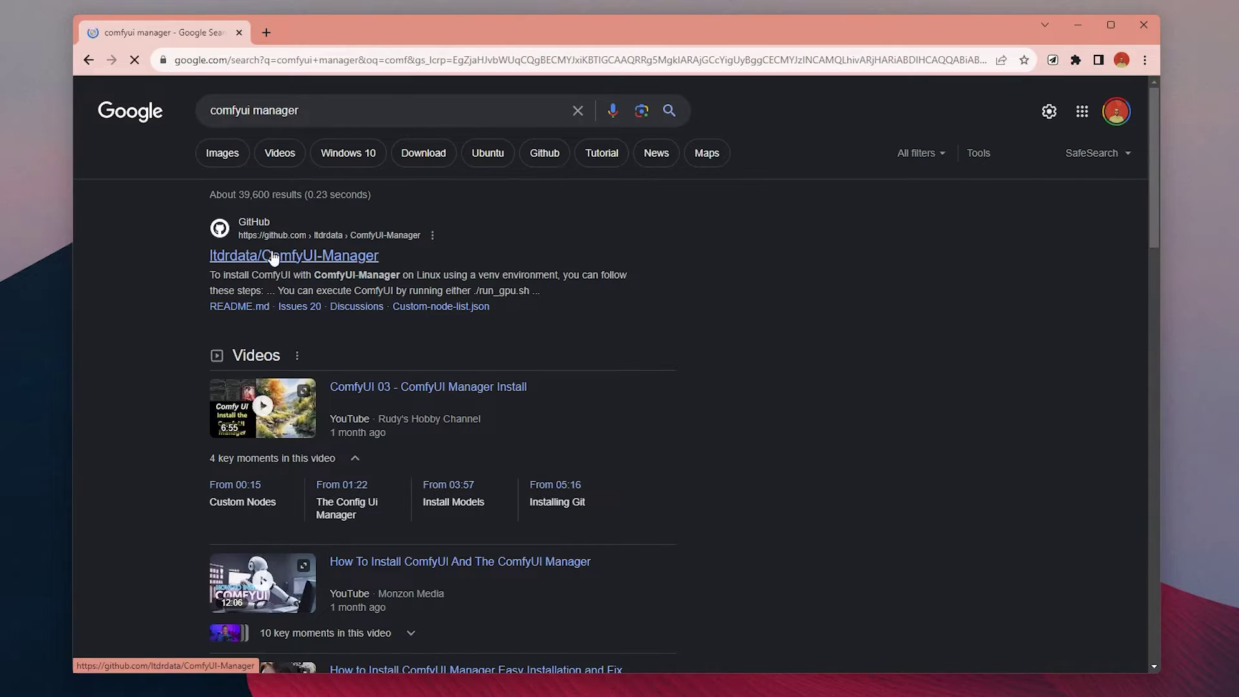
Step: Open the ltdrdata/ComfyUI-Manager repository from the search results and copy its clone URL
{"action": "left_click", "coordinate": [274, 257]}
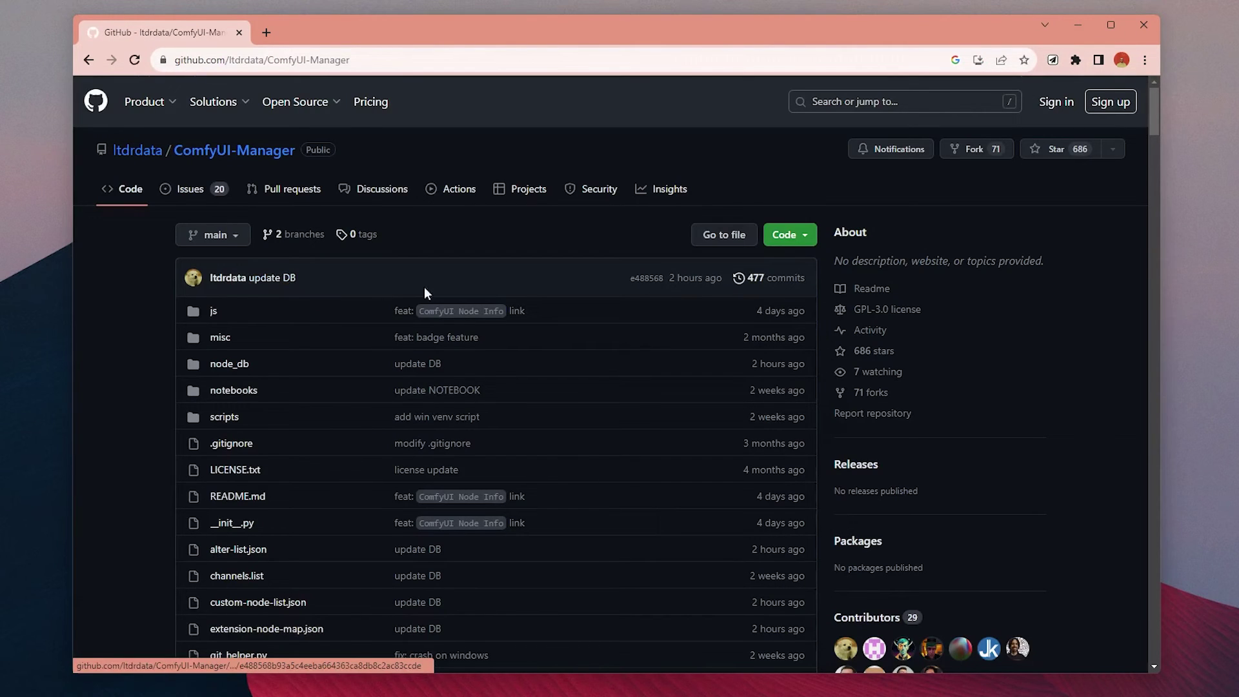
{"action": "left_click", "coordinate": [800, 236]}
{"action": "left_click", "coordinate": [788, 364]}
Step: Open a command prompt in ComfyUI's custom_nodes folder from File Explorer
{"action": "key", "text": "alt+Tab"}
{"action": "double_click", "coordinate": [391, 420]}
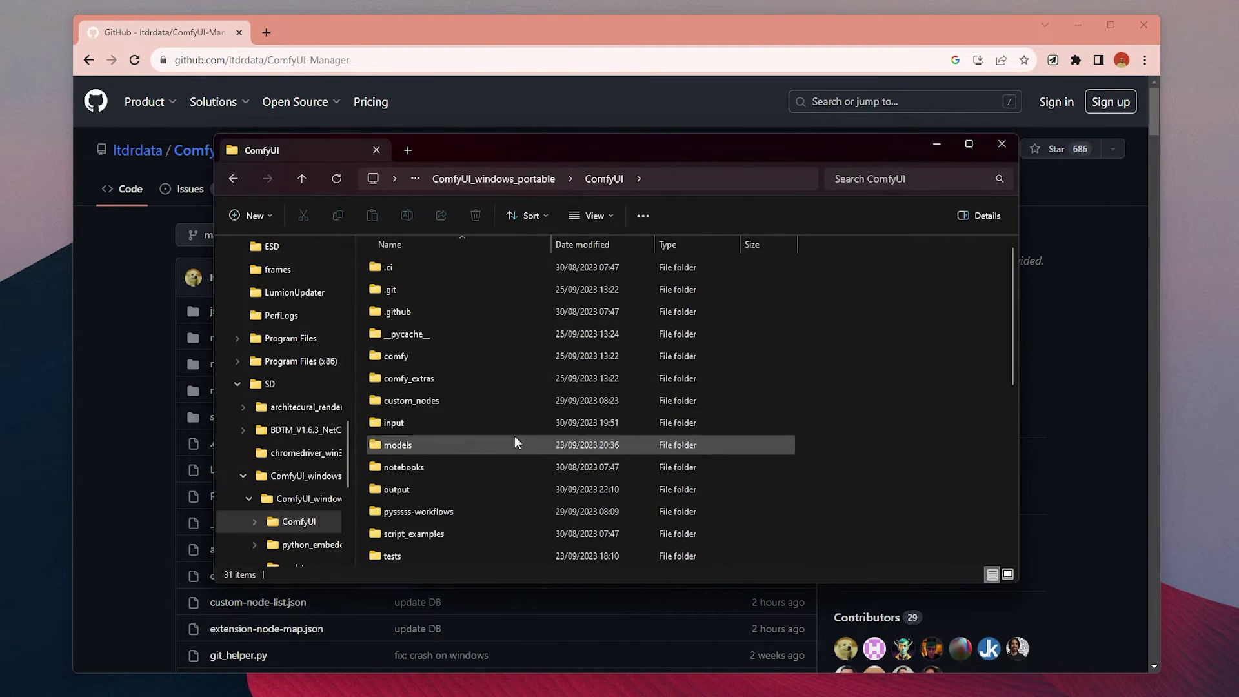
{"action": "double_click", "coordinate": [414, 401]}
{"action": "left_click", "coordinate": [759, 180]}
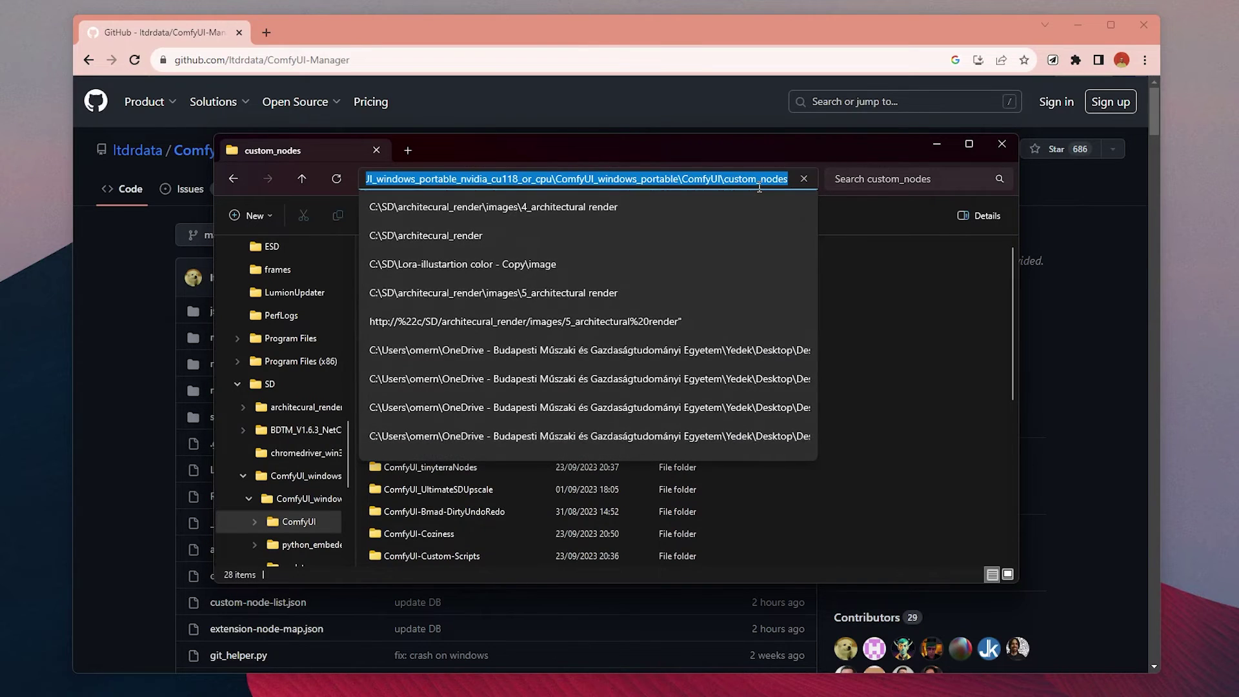
{"action": "type", "text": "cmd"}
{"action": "key", "text": "Return"}
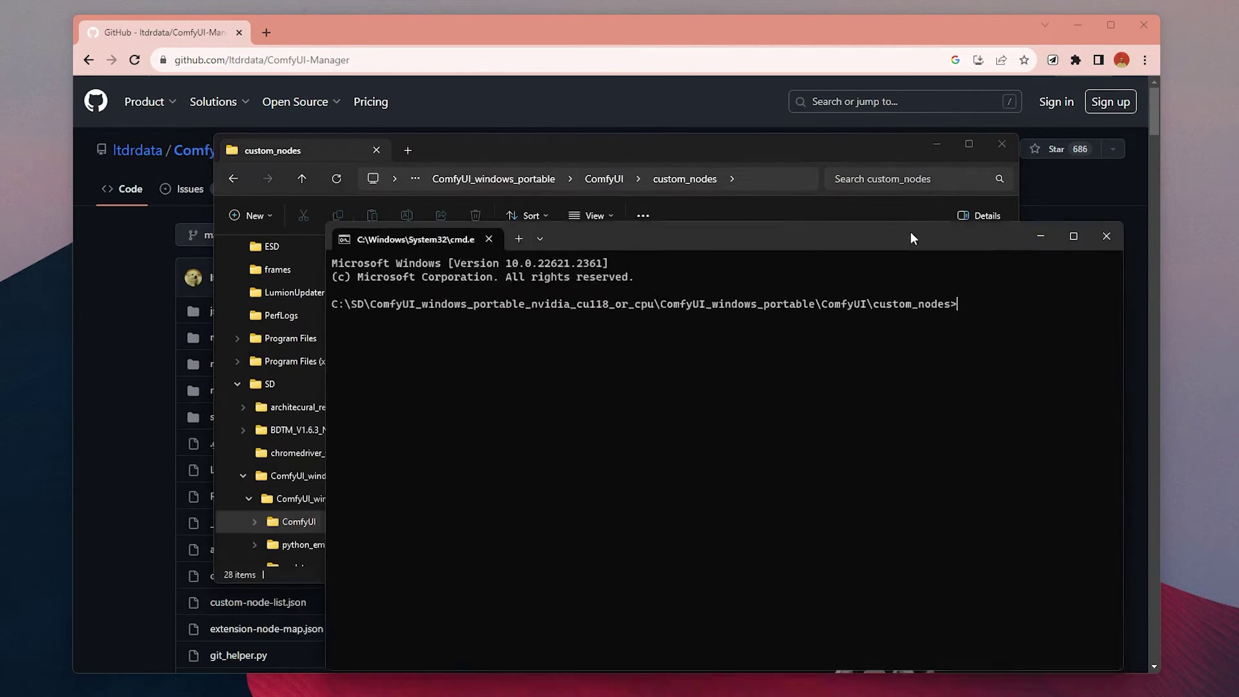
{"action": "left_click_drag", "start_coordinate": [911, 235], "coordinate": [755, 138]}
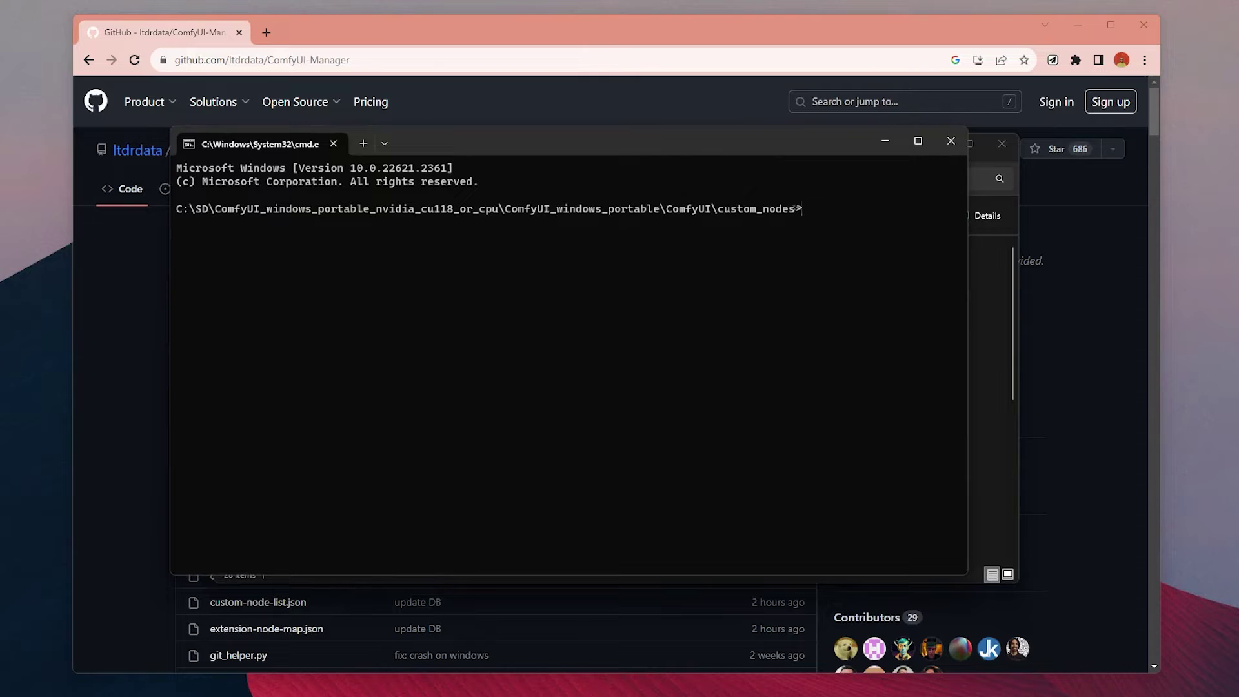
{"action": "type", "text": "git clone"}
{"action": "key", "text": "ctrl+v"}
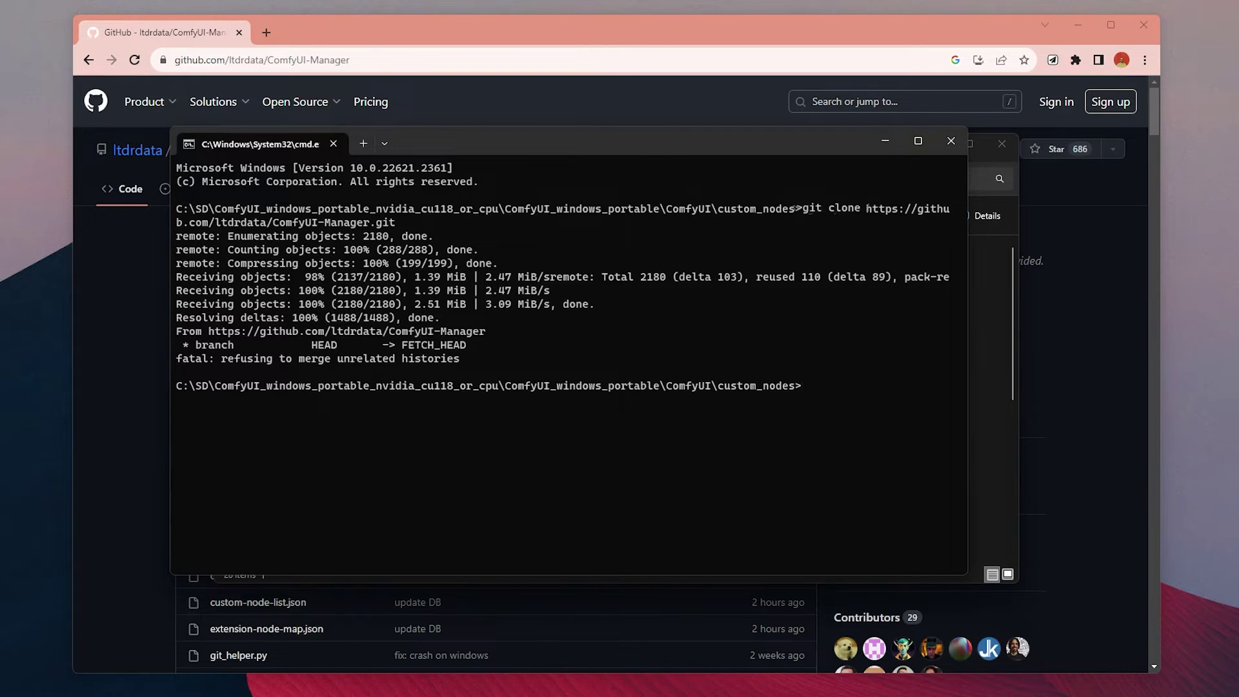
{"action": "left_click", "coordinate": [948, 142]}
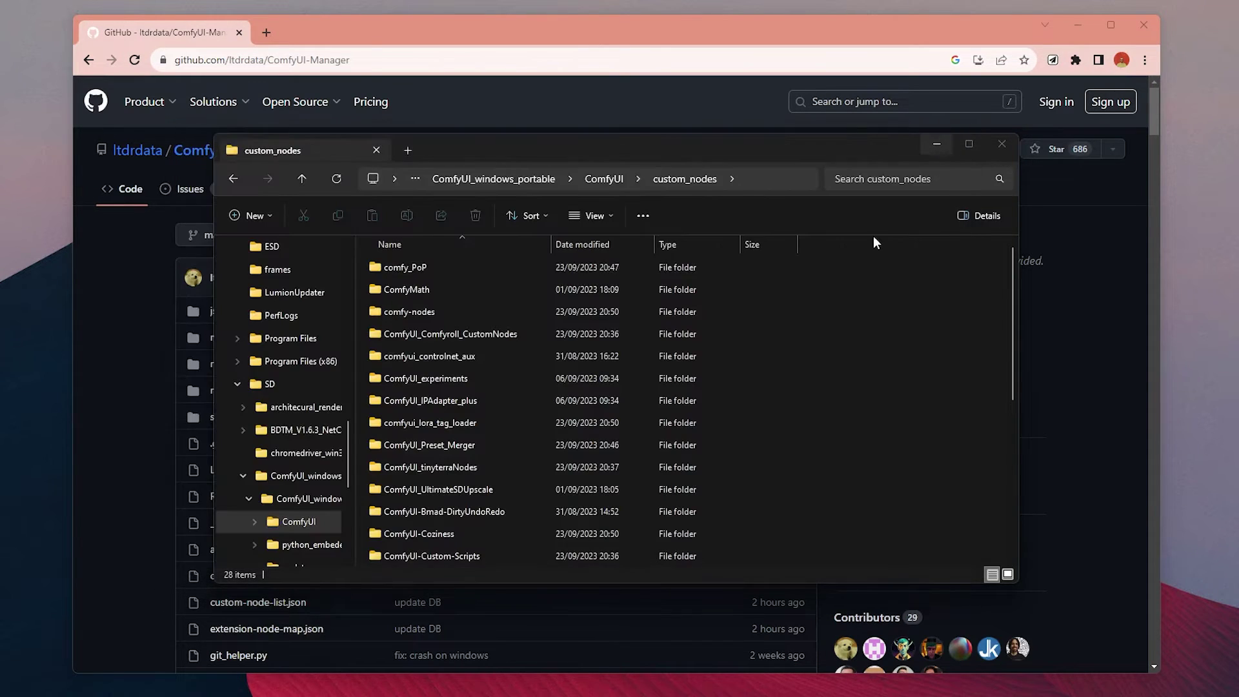
Step: Start ComfyUI with run_nvidia_gpu.bat from the ComfyUI_windows_portable folder and look over the workflow in the browser
{"action": "double_click", "coordinate": [462, 268]}
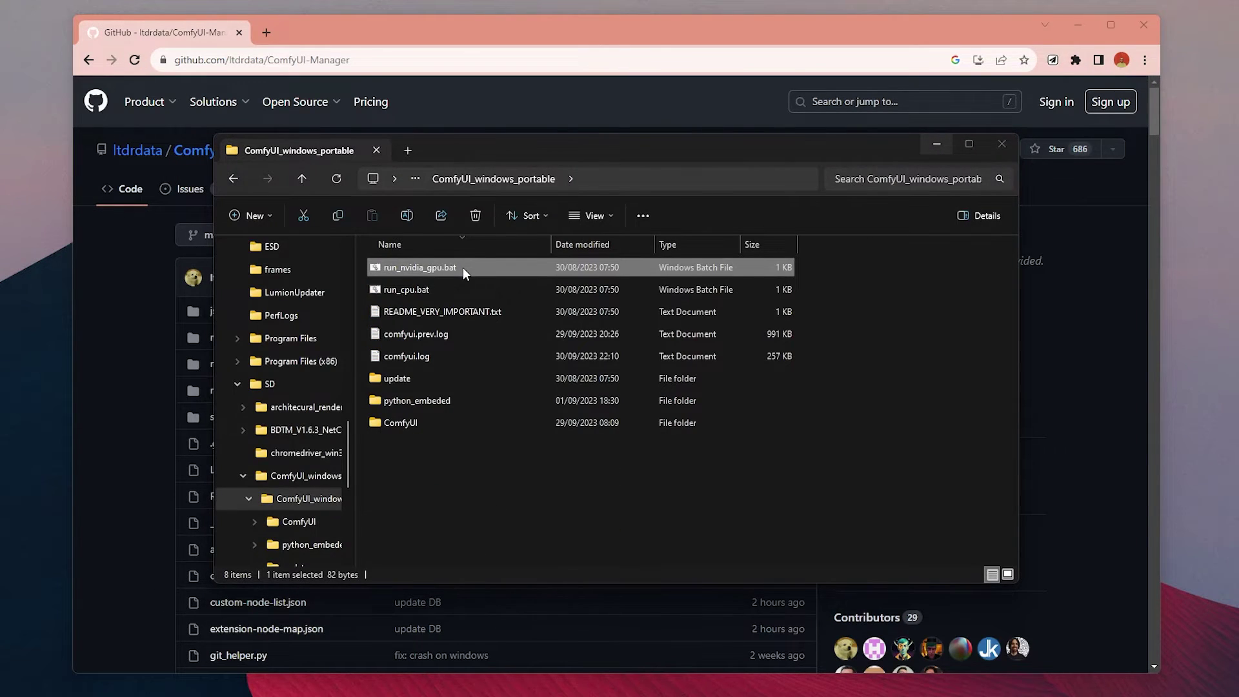
{"action": "double_click", "coordinate": [463, 271]}
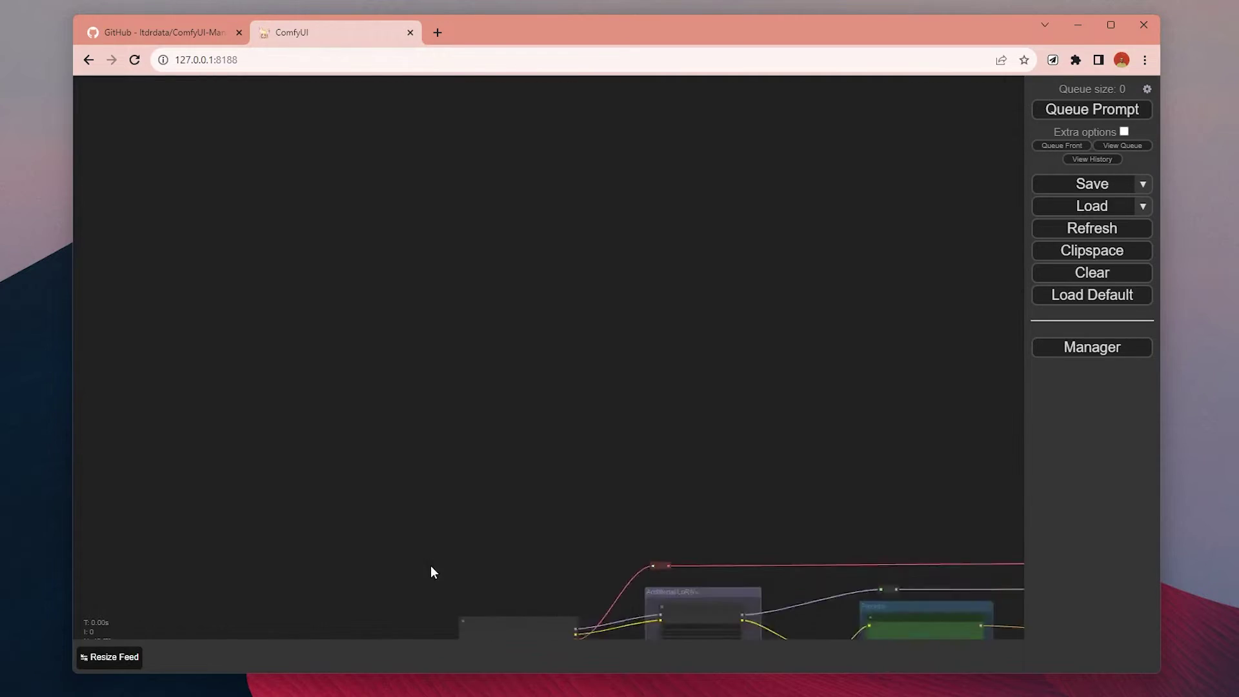
{"action": "scroll", "coordinate": [447, 551], "scroll_direction": "down", "scroll_amount": 12}
{"action": "left_click_drag", "start_coordinate": [541, 530], "coordinate": [422, 375]}
{"action": "scroll", "coordinate": [493, 571], "scroll_direction": "up", "scroll_amount": 8}
{"action": "left_click_drag", "start_coordinate": [742, 361], "coordinate": [657, 354]}
{"action": "scroll", "coordinate": [198, 189], "scroll_direction": "up", "scroll_amount": 10}
{"action": "left_click_drag", "start_coordinate": [199, 189], "coordinate": [484, 177]}
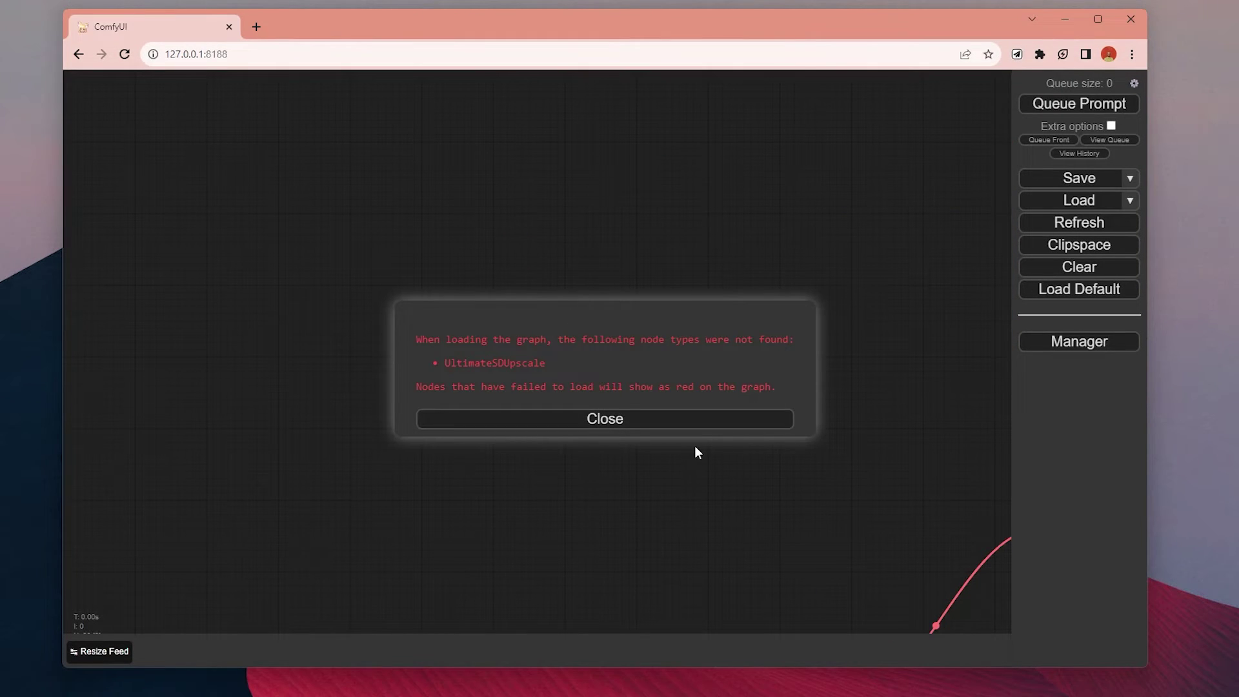
Step: Dismiss the missing-node message and open Install Missing Custom Nodes in the ComfyUI Manager
{"action": "left_click", "coordinate": [680, 421]}
{"action": "left_click", "coordinate": [1079, 346]}
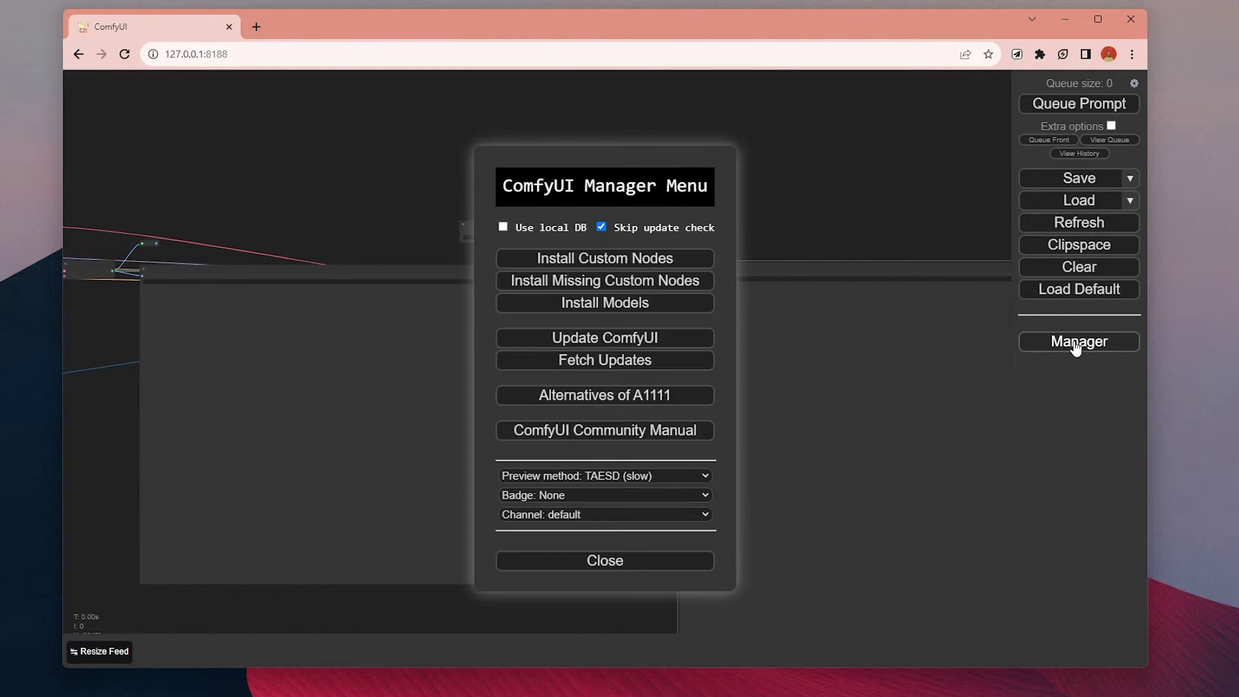
{"action": "left_click", "coordinate": [656, 293]}
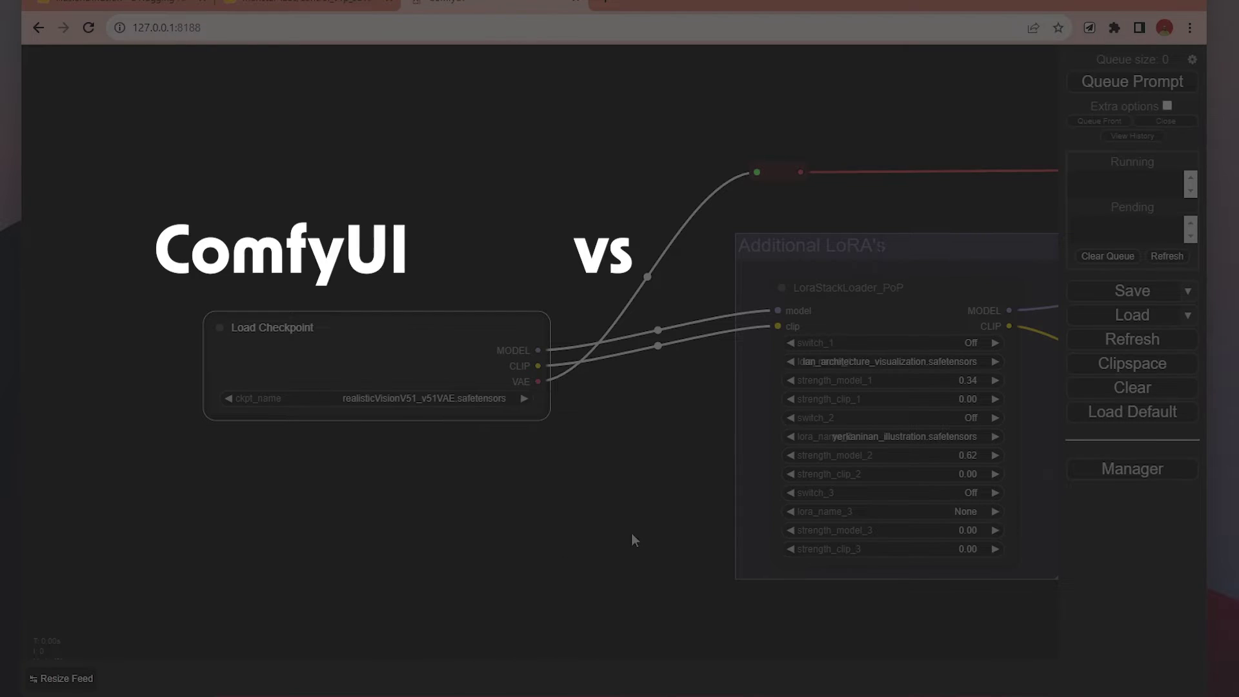
Step: In the Additional LoRA's group, toggle the LoRA stack's switch_1 and set strength_model_1 to 0.29
{"action": "left_click_drag", "start_coordinate": [639, 531], "coordinate": [297, 498]}
{"action": "left_click", "coordinate": [537, 329]}
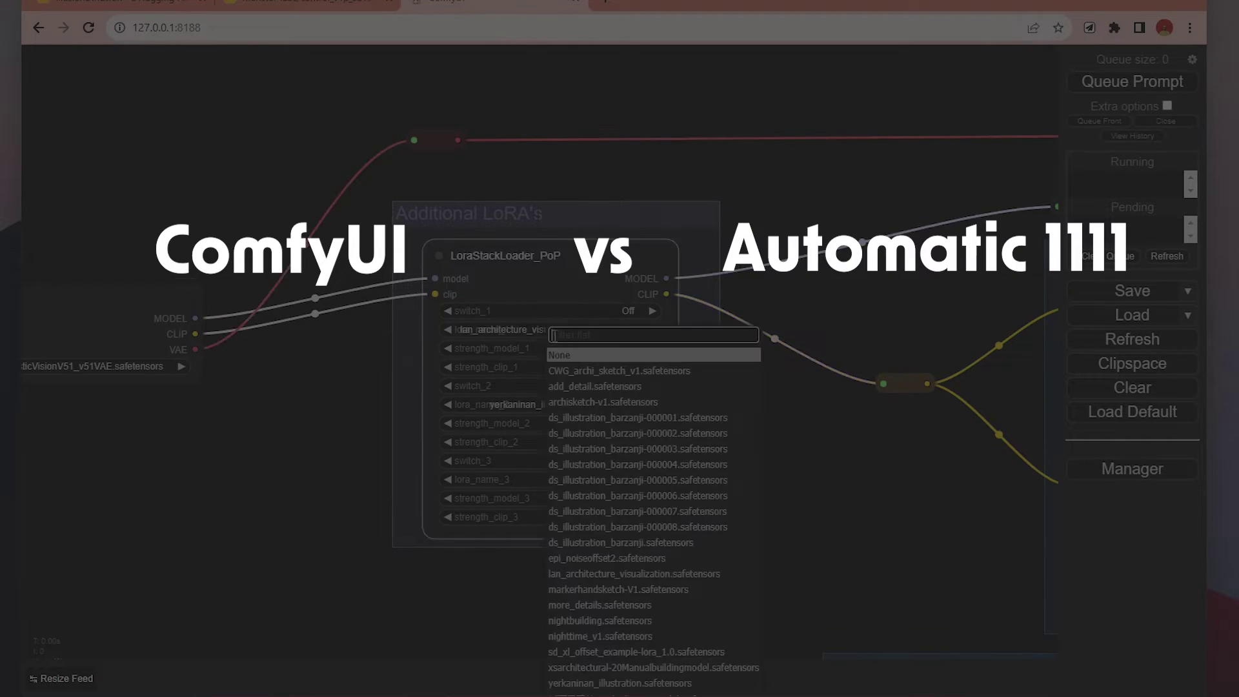
{"action": "left_click", "coordinate": [629, 311]}
{"action": "left_click", "coordinate": [636, 326]}
{"action": "left_click", "coordinate": [635, 313]}
{"action": "left_click", "coordinate": [635, 314]}
{"action": "mouse_move", "coordinate": [634, 351]}
{"action": "left_mouse_down"}
{"action": "mouse_move", "coordinate": [583, 355]}
{"action": "mouse_move", "coordinate": [641, 360]}
{"action": "left_mouse_up"}
{"action": "scroll", "coordinate": [742, 444], "scroll_direction": "down", "scroll_amount": 4}
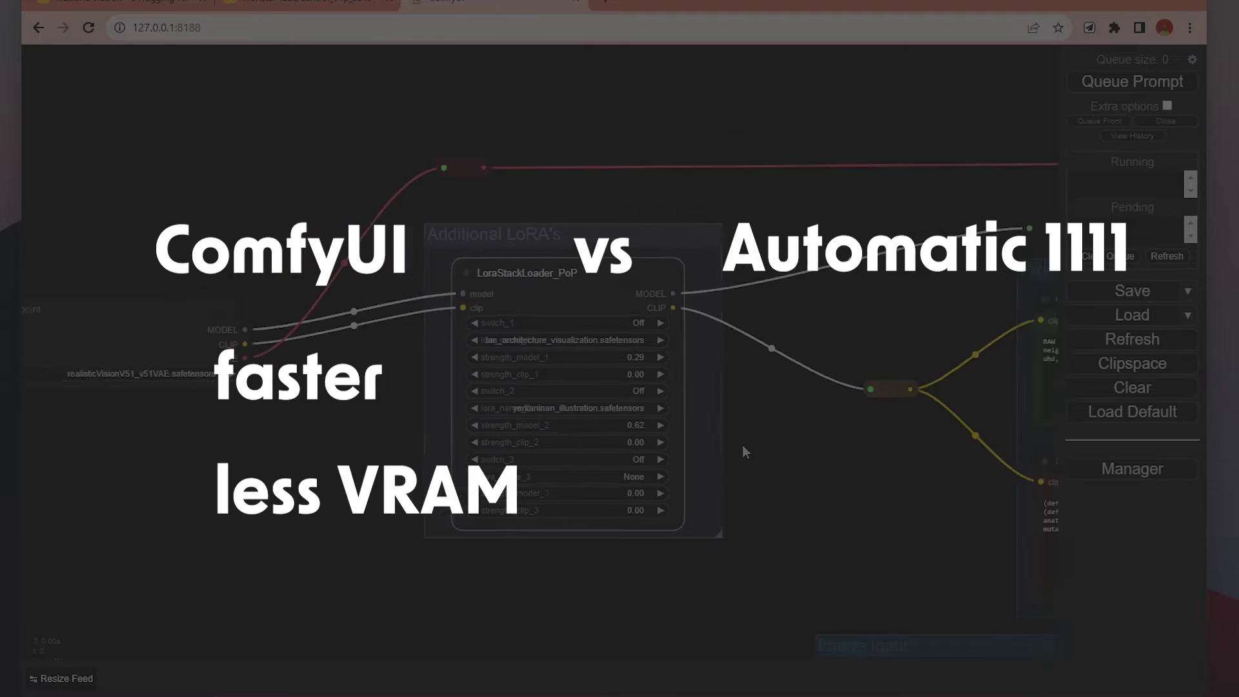
Step: Review the positive and negative prompt nodes and the Load Image node with its pattern image
{"action": "left_click_drag", "start_coordinate": [743, 444], "coordinate": [417, 417]}
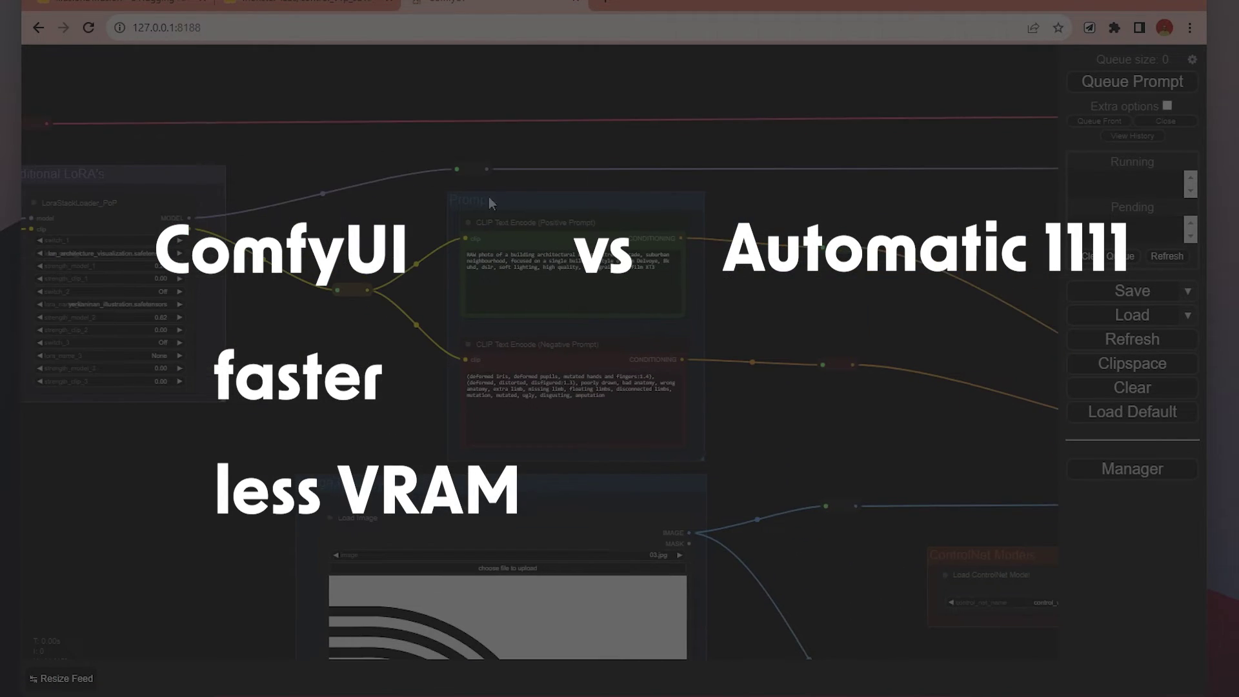
{"action": "scroll", "coordinate": [696, 432], "scroll_direction": "down", "scroll_amount": 3}
{"action": "left_click_drag", "start_coordinate": [696, 432], "coordinate": [665, 201]}
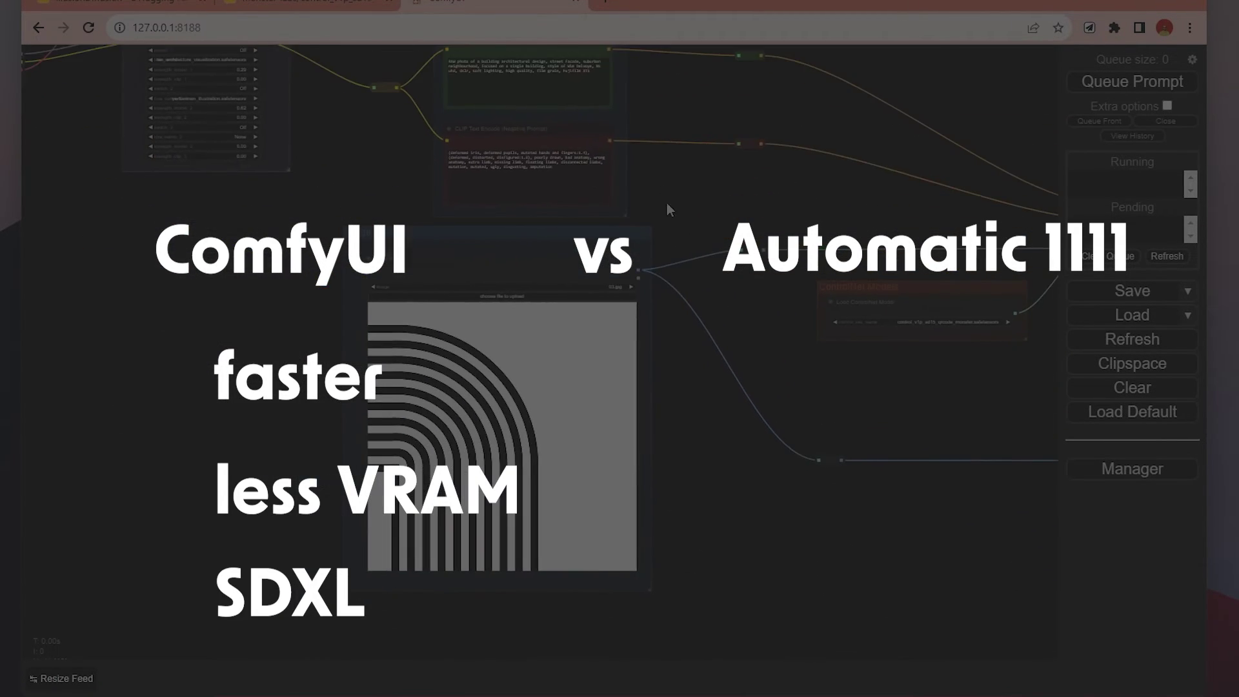
{"action": "scroll", "coordinate": [472, 291], "scroll_direction": "up", "scroll_amount": 2}
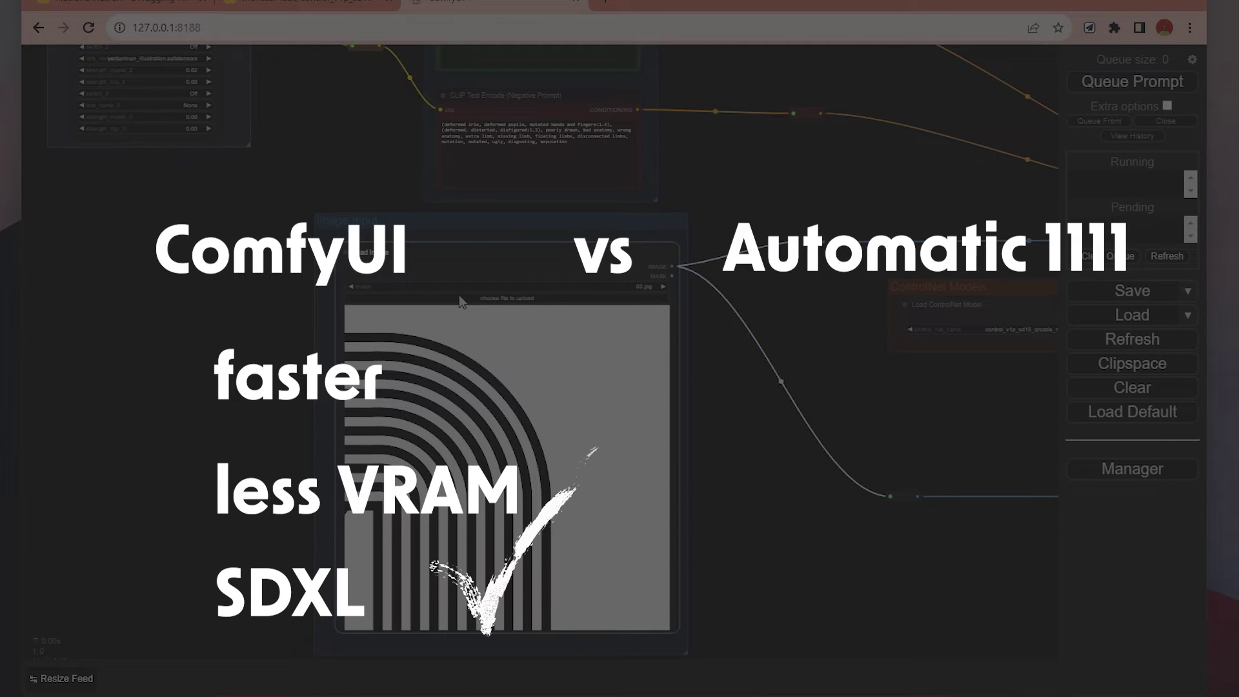
{"action": "left_click", "coordinate": [459, 296]}
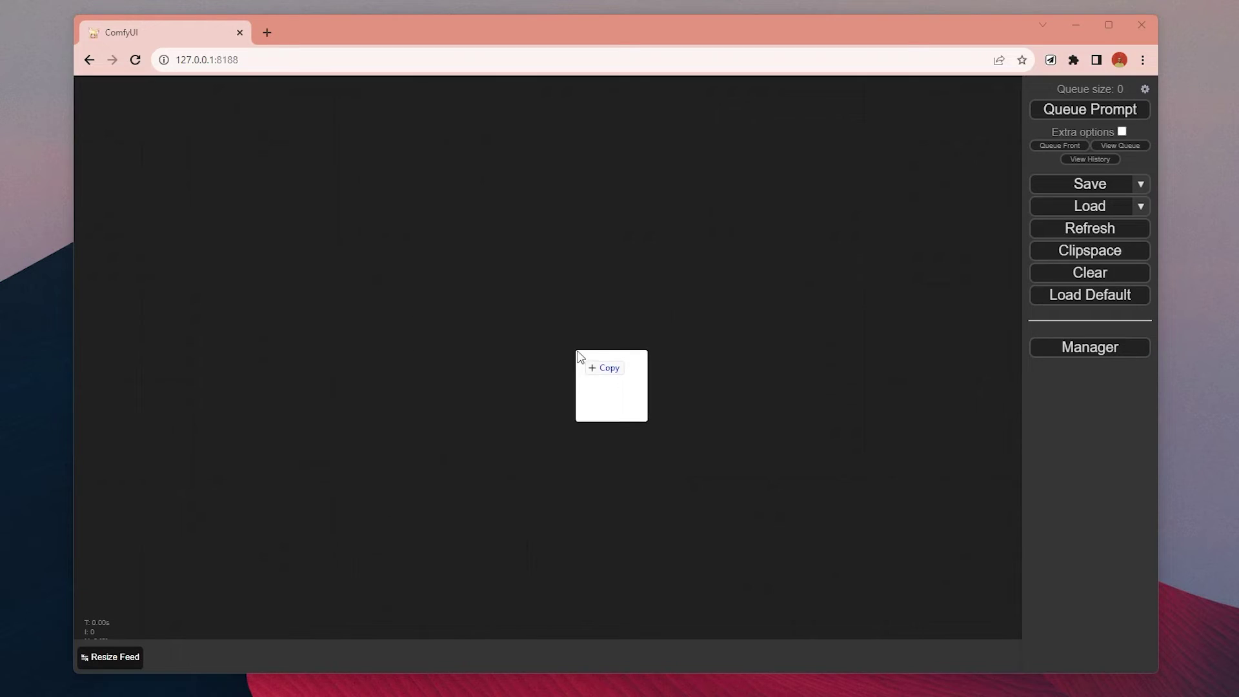
Step: Load the pattern illusion workflow by dropping its file onto the ComfyUI canvas and bring its nodes into view
{"action": "left_click_drag", "start_coordinate": [589, 359], "coordinate": [581, 315]}
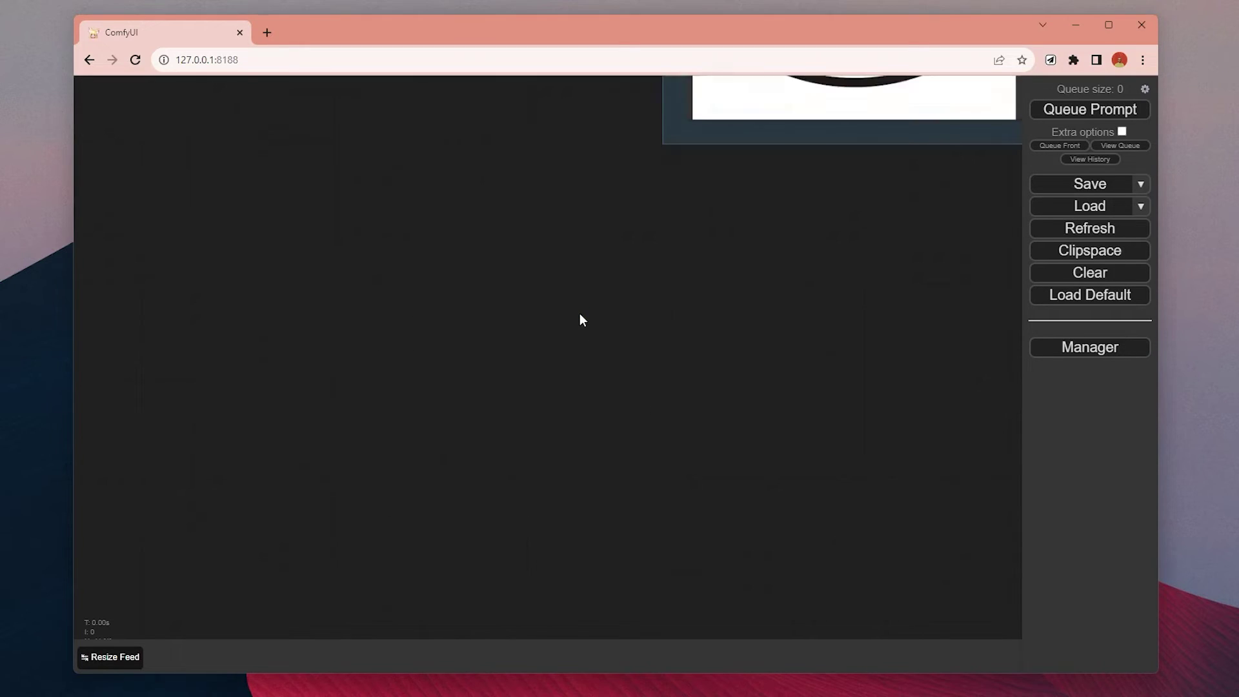
{"action": "scroll", "coordinate": [580, 315], "scroll_direction": "down", "scroll_amount": 19}
{"action": "left_click_drag", "start_coordinate": [839, 329], "coordinate": [745, 371]}
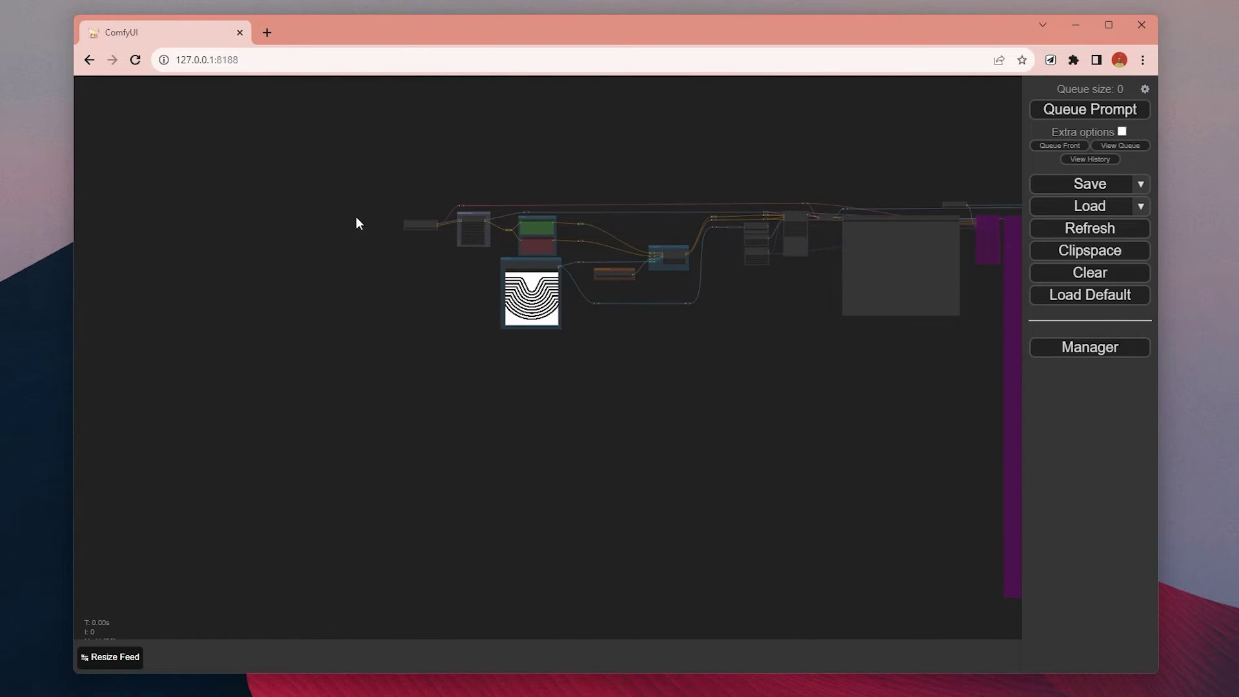
{"action": "scroll", "coordinate": [451, 288], "scroll_direction": "up", "scroll_amount": 10}
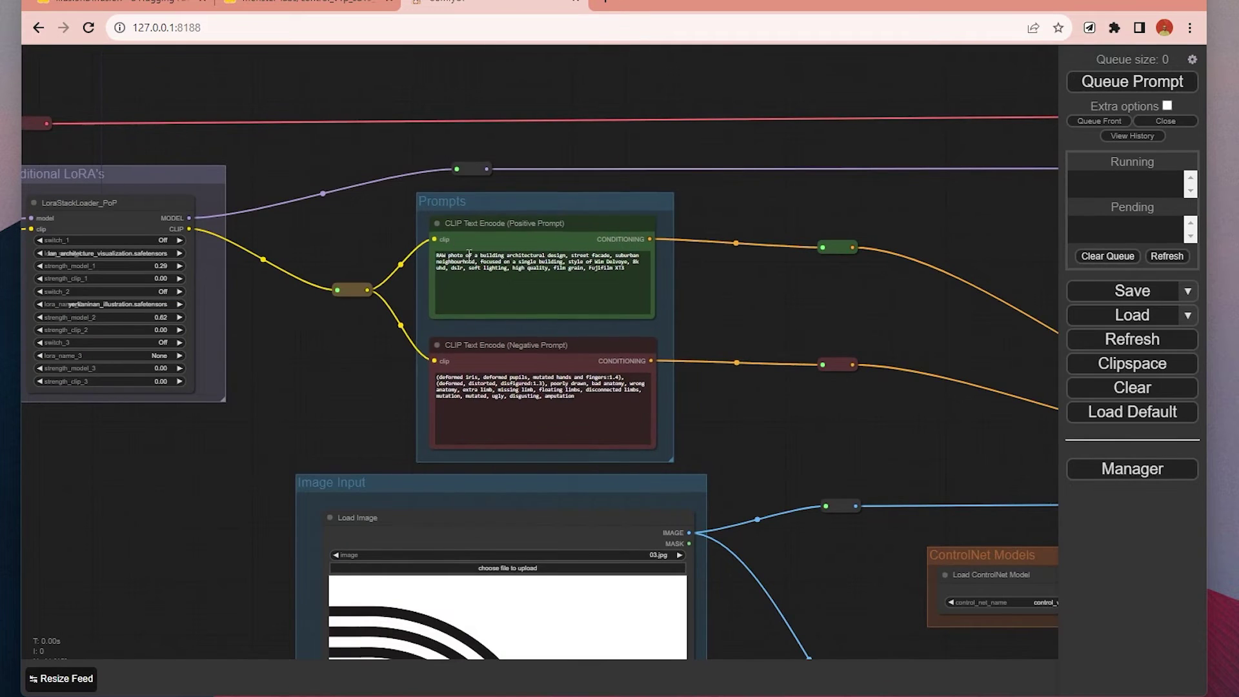
Step: Review the prompt nodes, the Load ControlNet Model node, and the strength, start_percent and end_percent settings of Apply ControlNet (Advanced)
{"action": "left_click", "coordinate": [470, 264]}
{"action": "left_click", "coordinate": [526, 366]}
{"action": "left_click", "coordinate": [774, 395]}
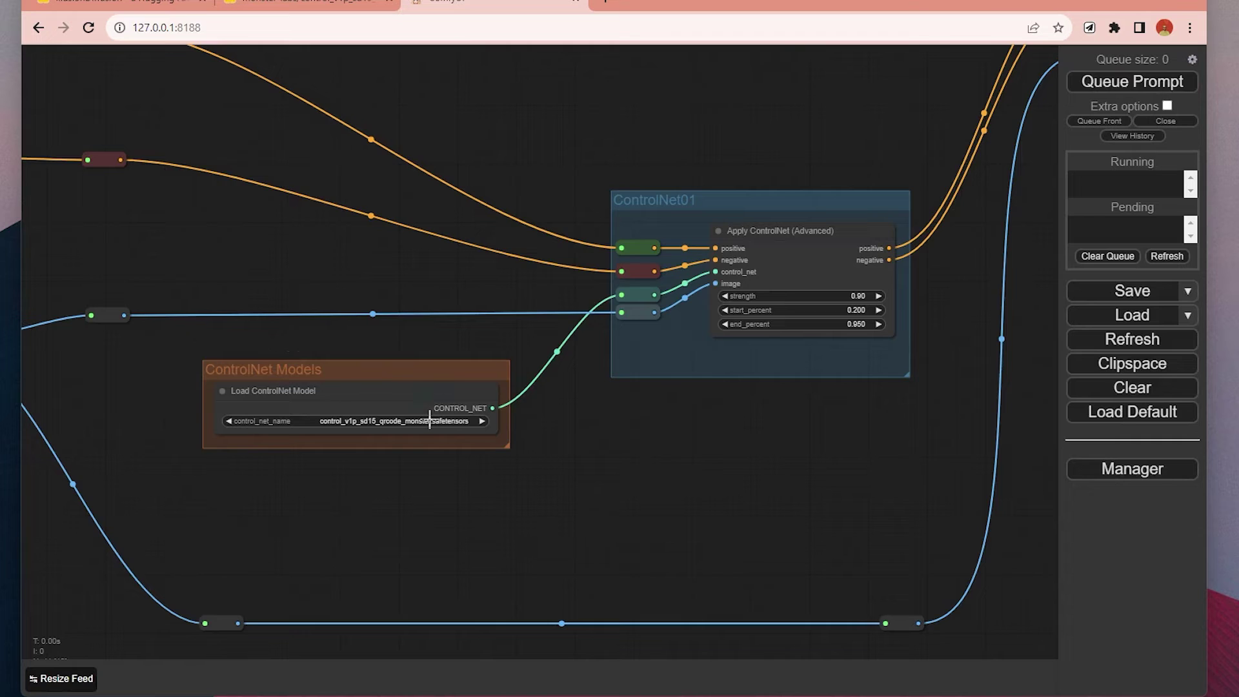
{"action": "scroll", "coordinate": [510, 537], "scroll_direction": "up", "scroll_amount": 2}
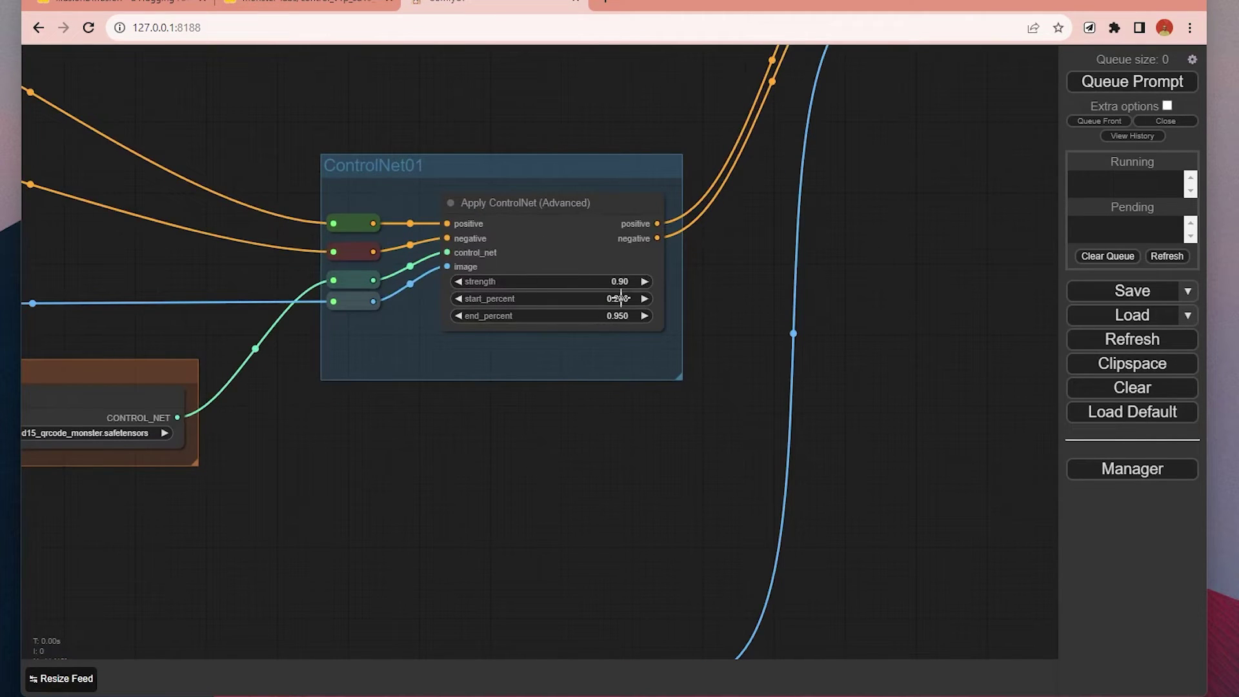
{"action": "scroll", "coordinate": [630, 325], "scroll_direction": "down", "scroll_amount": 5}
{"action": "left_click_drag", "start_coordinate": [789, 344], "coordinate": [376, 420]}
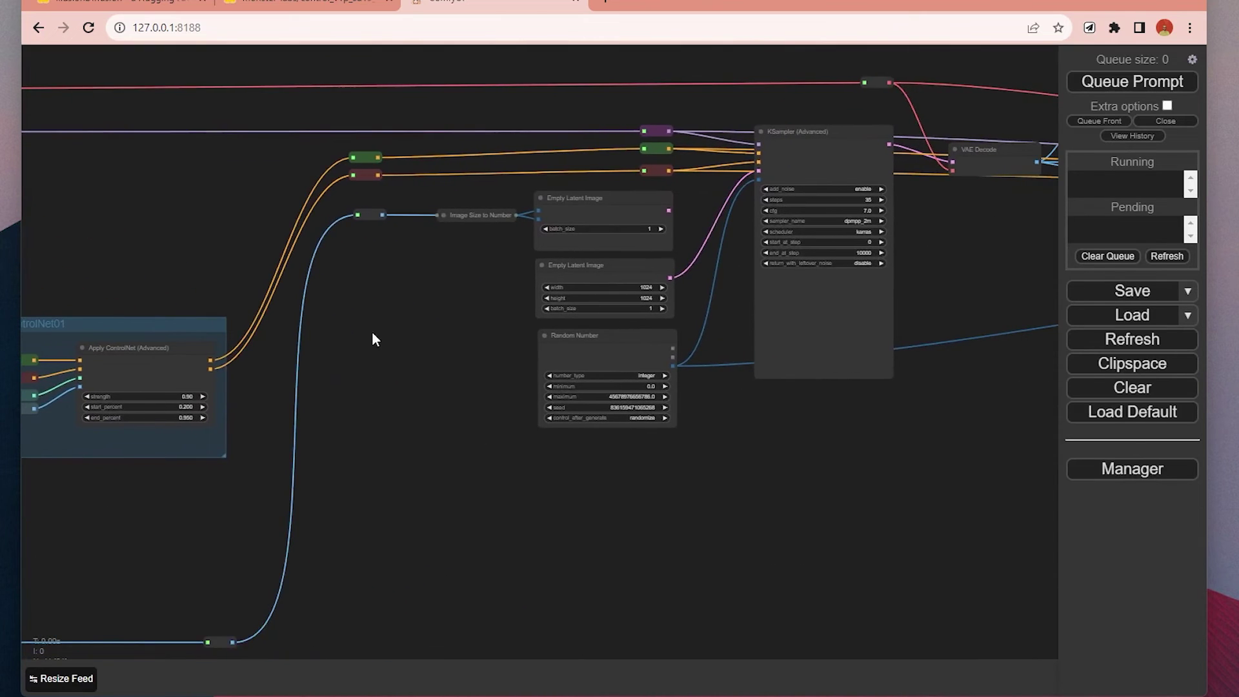
Step: Examine the two Empty Latent Image nodes, the Random Number node and the KSampler (Advanced) settings
{"action": "left_click_drag", "start_coordinate": [502, 300], "coordinate": [395, 335]}
{"action": "scroll", "coordinate": [443, 305], "scroll_direction": "up", "scroll_amount": 5}
{"action": "left_click", "coordinate": [489, 296]}
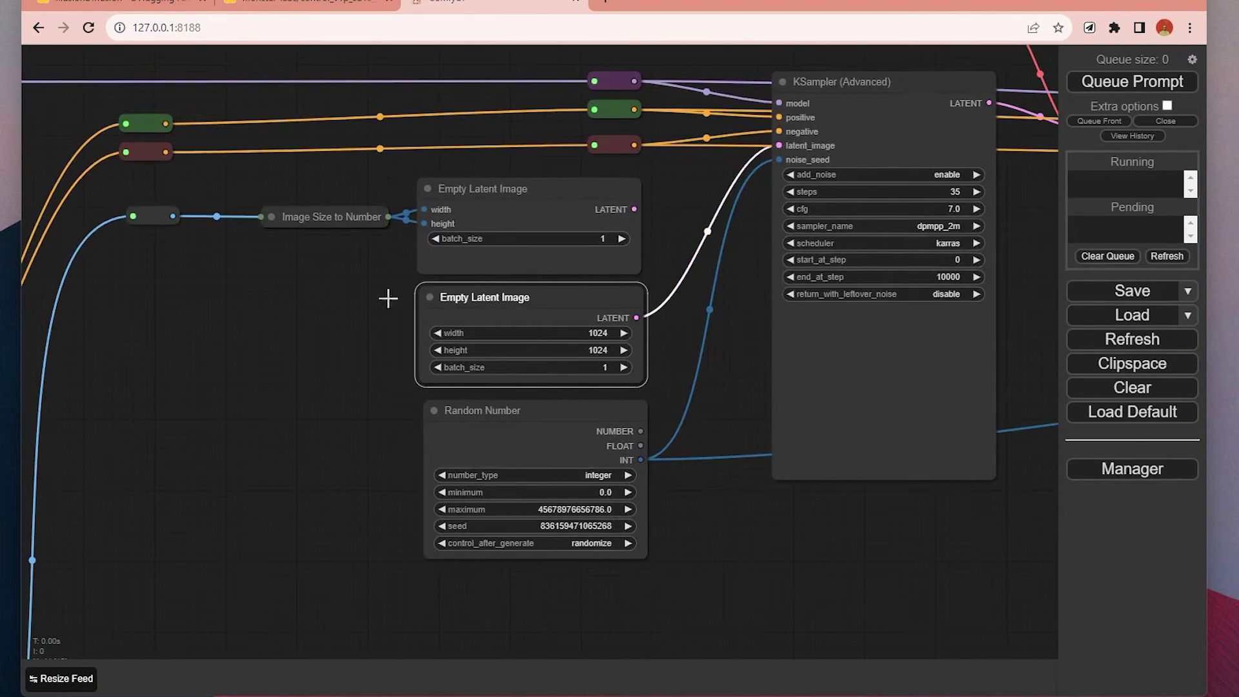
{"action": "mouse_move", "coordinate": [264, 356]}
{"action": "left_mouse_down"}
{"action": "mouse_move", "coordinate": [246, 393]}
{"action": "mouse_move", "coordinate": [383, 350]}
{"action": "mouse_move", "coordinate": [506, 277]}
{"action": "left_mouse_up"}
{"action": "left_click", "coordinate": [246, 393]}
Step: Try to connect the LATENT output of the Empty Latent Image sized by Image Size to Number to the KSampler (Advanced)
{"action": "scroll", "coordinate": [246, 391], "scroll_direction": "down", "scroll_amount": 3}
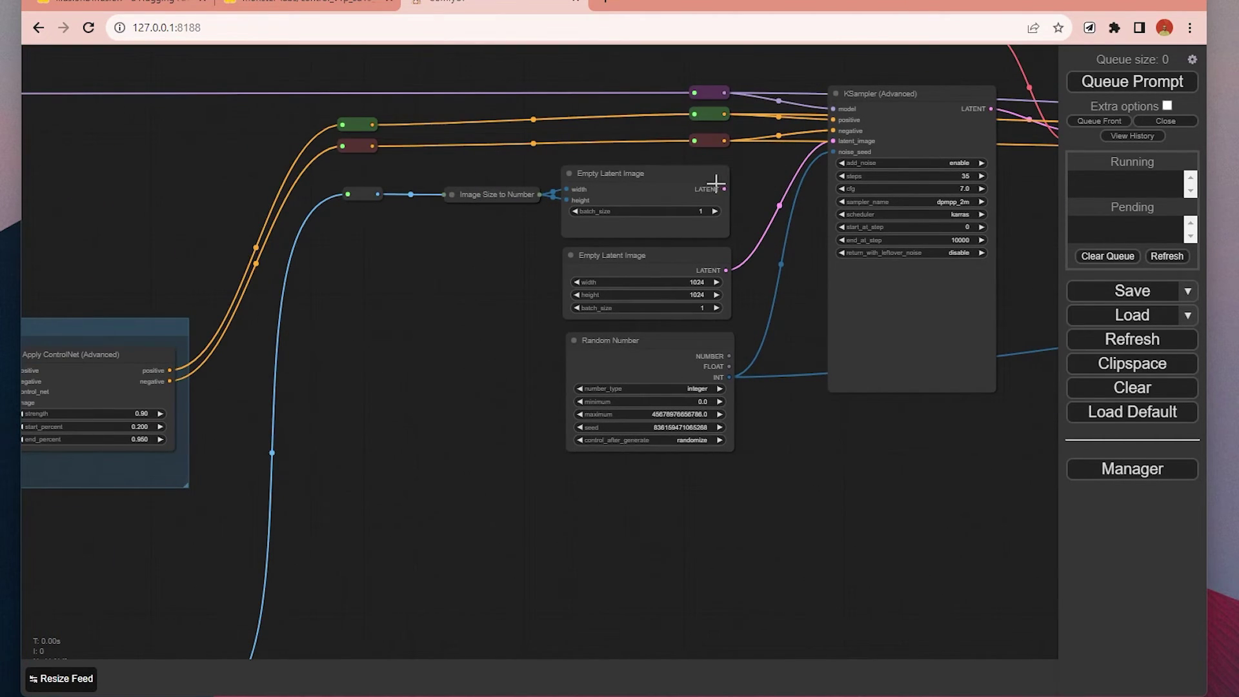
{"action": "left_click_drag", "start_coordinate": [719, 187], "coordinate": [770, 160]}
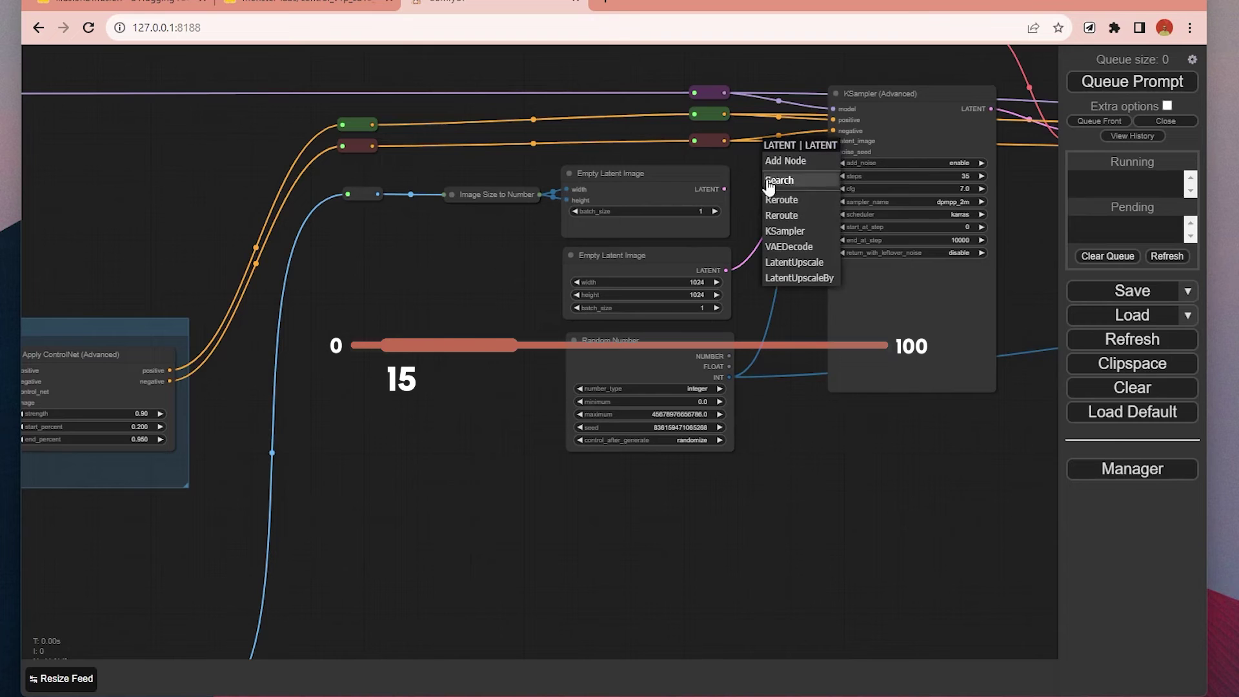
{"action": "left_click", "coordinate": [519, 327]}
Step: Look over the remaining nodes of the workflow around and beyond the KSampler (Advanced)
{"action": "scroll", "coordinate": [500, 332], "scroll_direction": "down", "scroll_amount": 3}
{"action": "left_click_drag", "start_coordinate": [483, 386], "coordinate": [797, 326]}
{"action": "mouse_move", "coordinate": [148, 452]}
{"action": "left_mouse_down"}
{"action": "mouse_move", "coordinate": [521, 397]}
{"action": "mouse_move", "coordinate": [169, 438]}
{"action": "left_mouse_up"}
{"action": "left_click_drag", "start_coordinate": [807, 362], "coordinate": [556, 454]}
{"action": "scroll", "coordinate": [677, 470], "scroll_direction": "up", "scroll_amount": 1}
{"action": "left_click_drag", "start_coordinate": [809, 440], "coordinate": [534, 479]}
{"action": "scroll", "coordinate": [676, 469], "scroll_direction": "up", "scroll_amount": 3}
{"action": "left_click", "coordinate": [320, 351]}
{"action": "left_click_drag", "start_coordinate": [617, 493], "coordinate": [630, 564]}
{"action": "scroll", "coordinate": [764, 222], "scroll_direction": "up", "scroll_amount": 3}
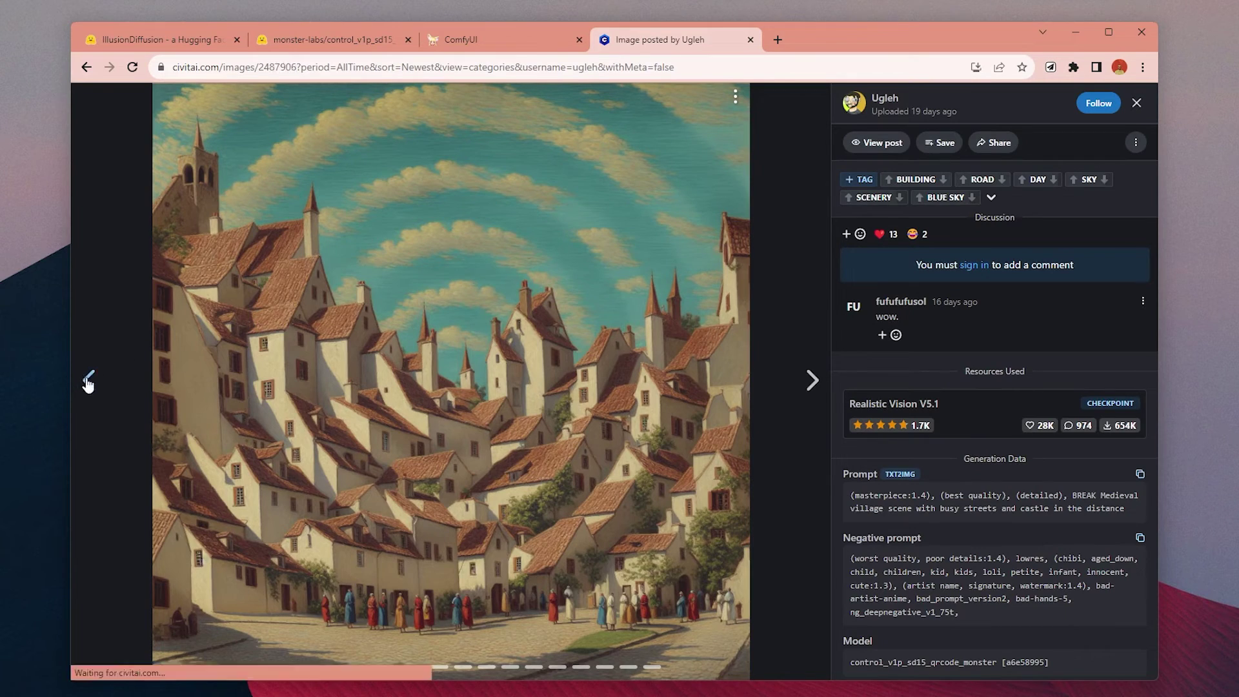
Step: Browse the illusion images on Civitai and copy the prompt from an image's generation data
{"action": "key", "text": "Left"}
{"action": "left_click", "coordinate": [811, 381]}
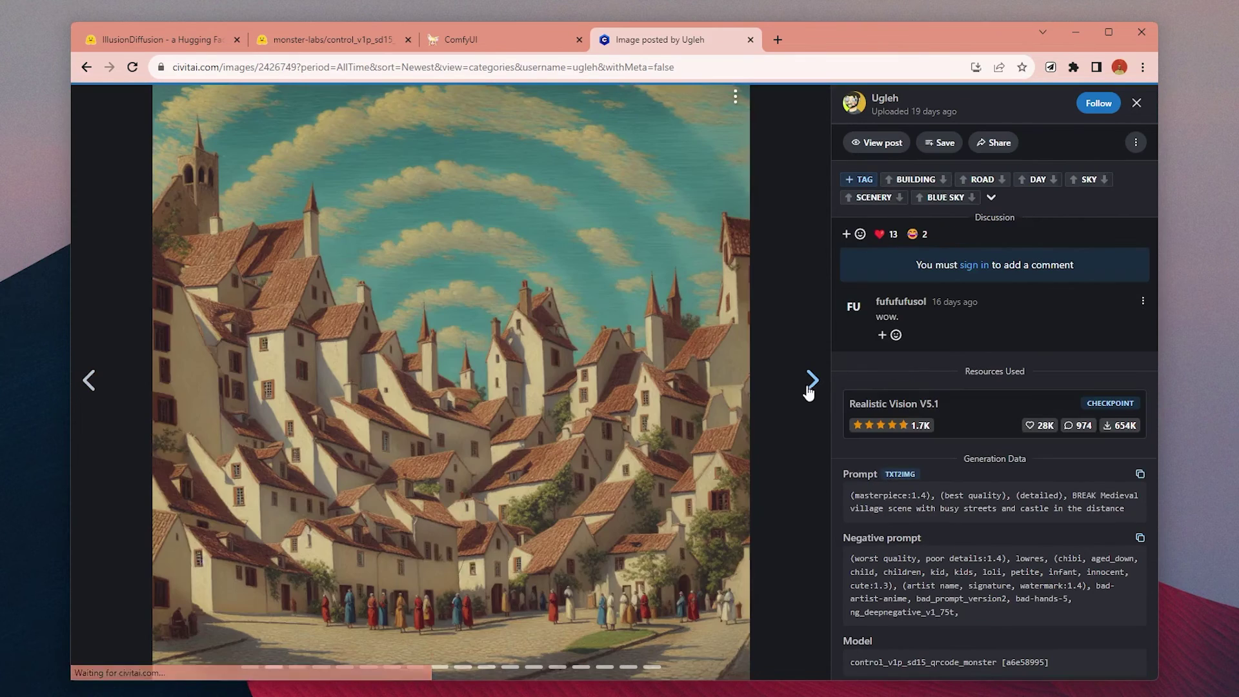
{"action": "left_click", "coordinate": [1139, 481]}
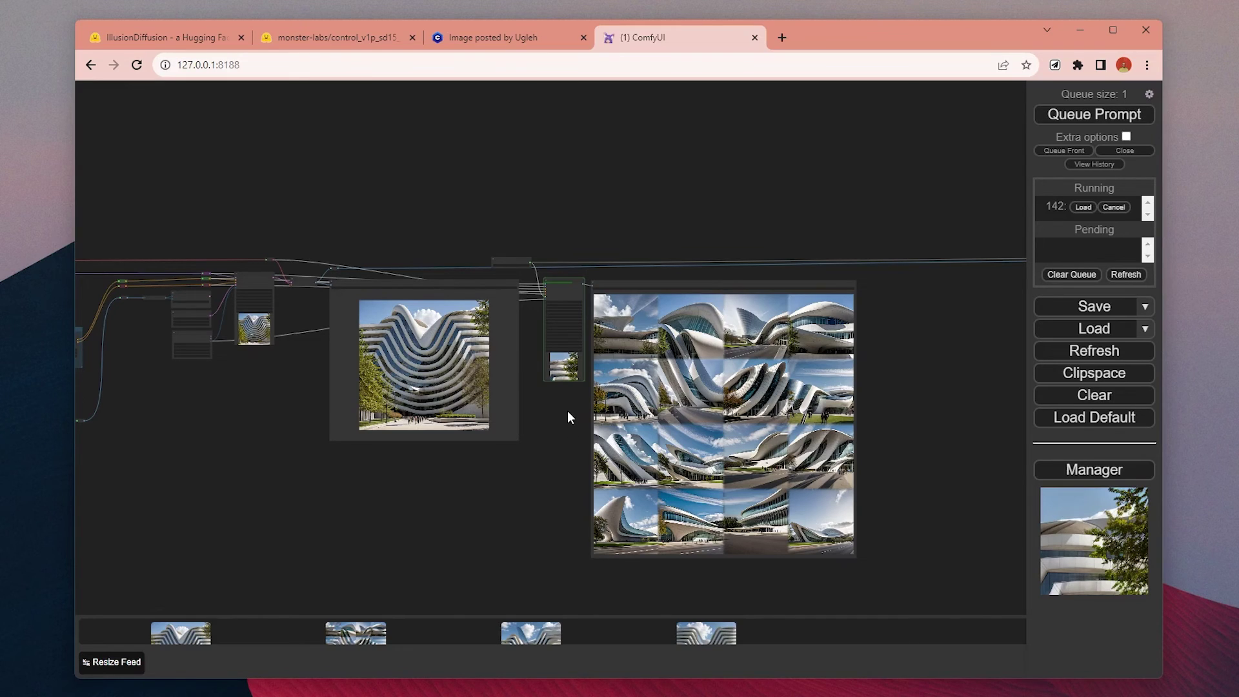
Step: In ComfyUI, inspect the generated wavy-facade building image and the tiled result image beside it up close
{"action": "scroll", "coordinate": [566, 416], "scroll_direction": "up", "scroll_amount": 6}
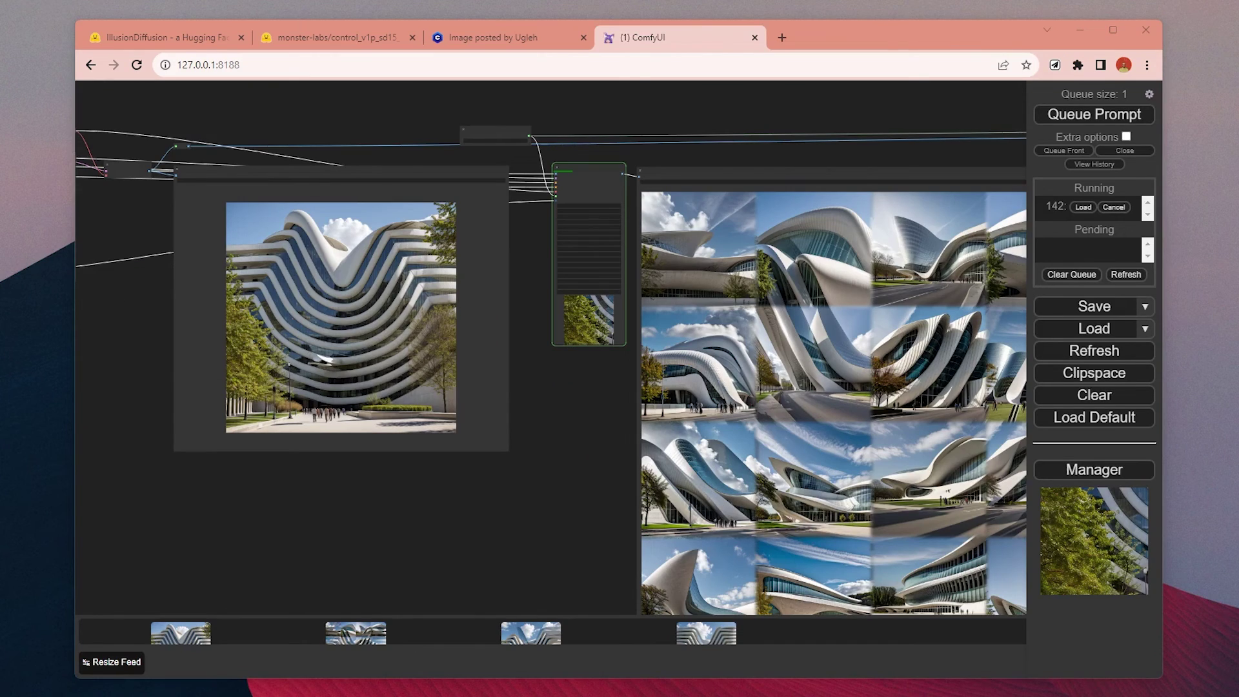
{"action": "scroll", "coordinate": [626, 103], "scroll_direction": "up", "scroll_amount": 3}
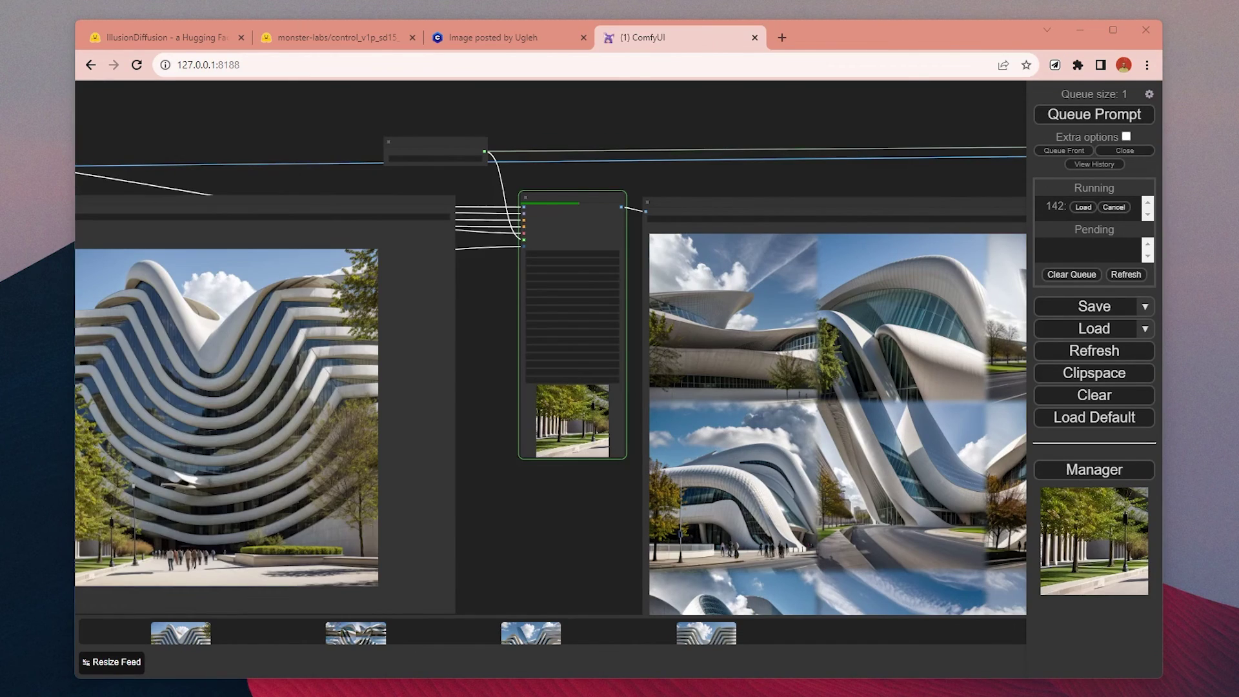